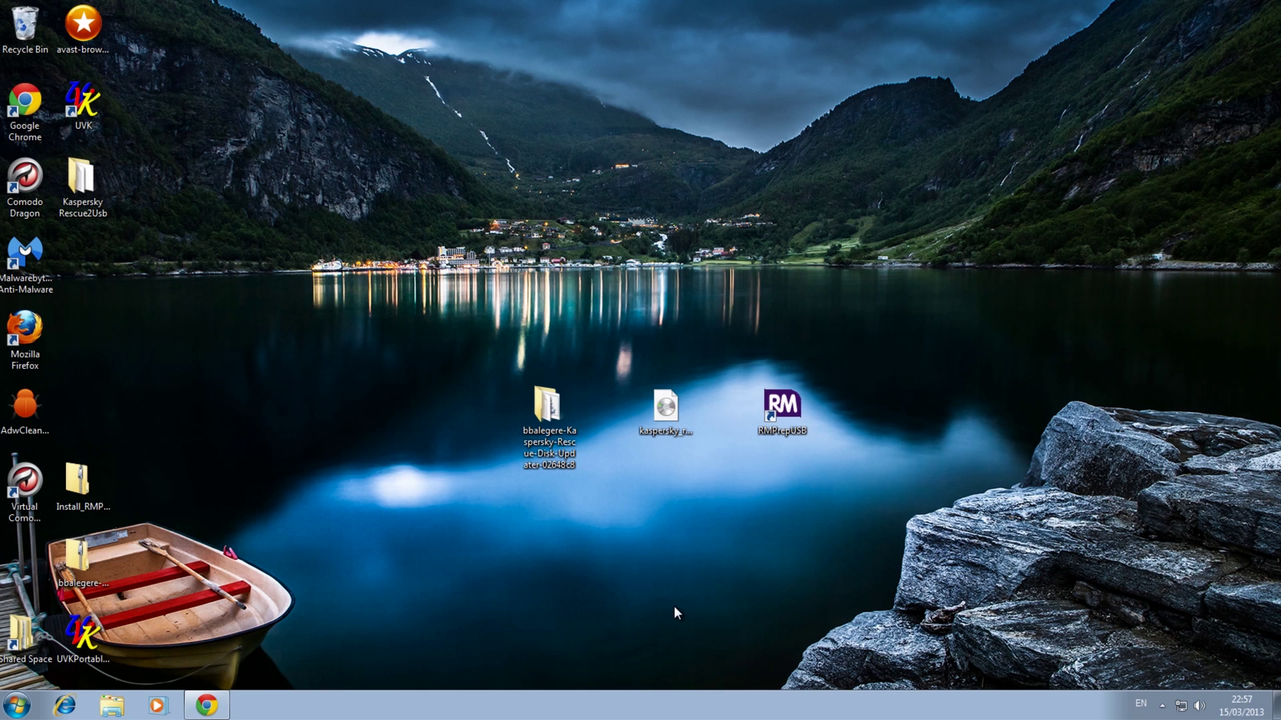
Check the updater's GitHub page and the updater folder's contents, then return to the desktop.
{"action": "left_click", "coordinate": [207, 705]}
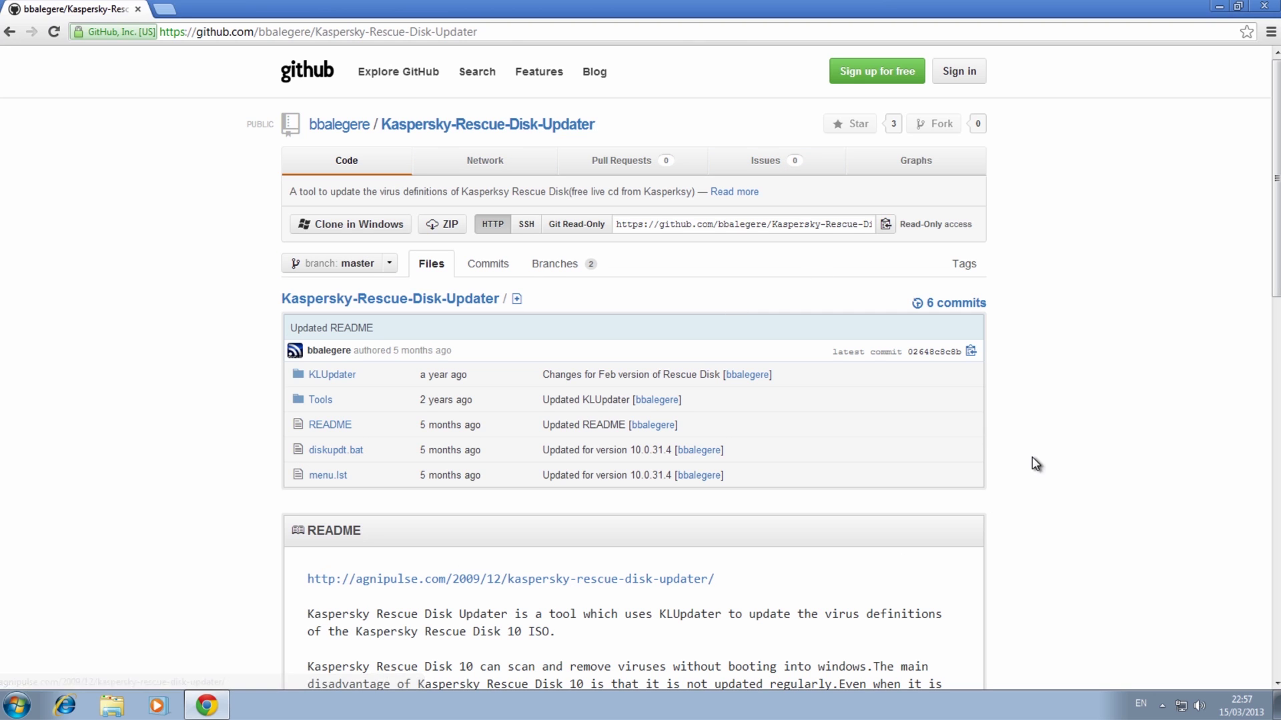
{"action": "left_click", "coordinate": [1220, 8]}
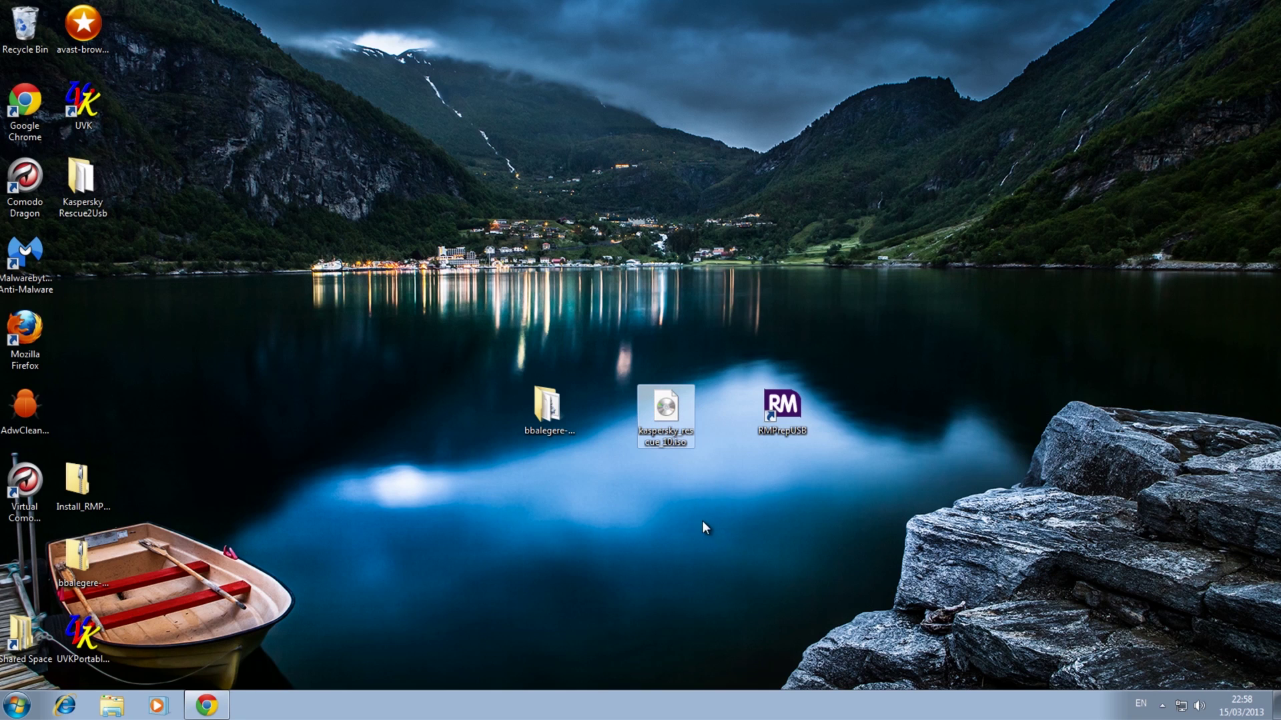
{"action": "mouse_move", "coordinate": [670, 447]}
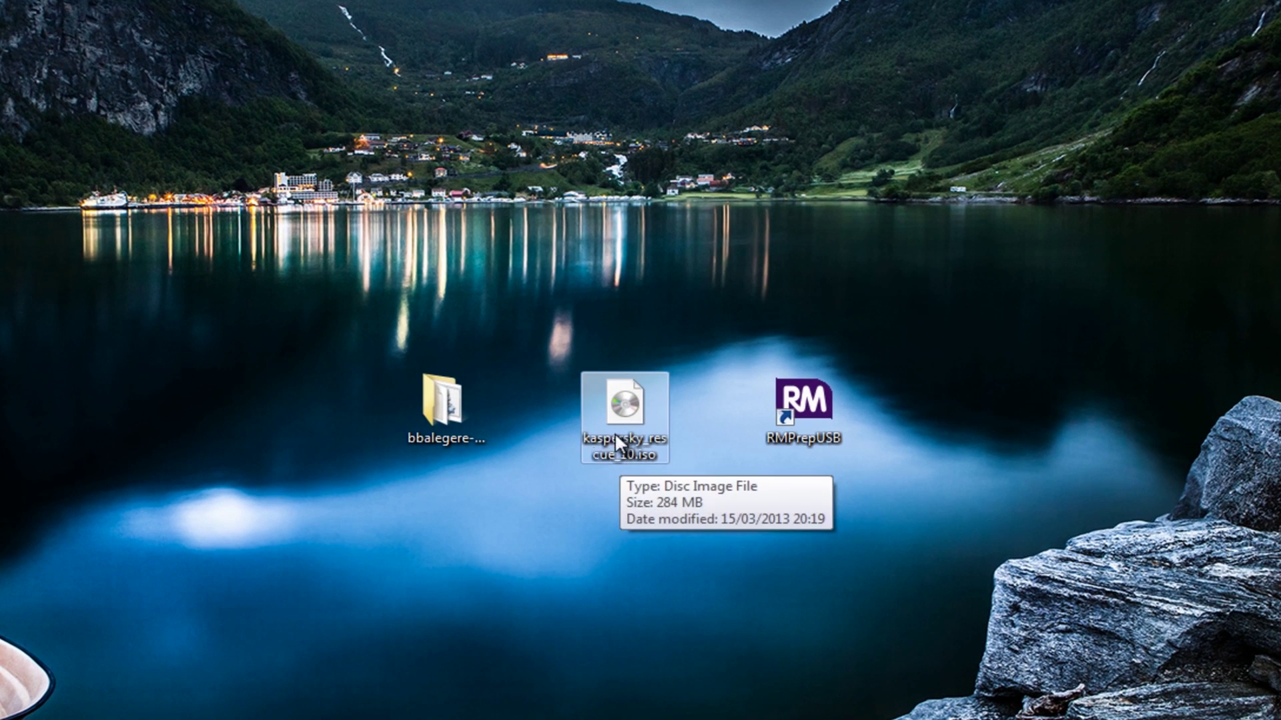
{"action": "left_click", "coordinate": [438, 416]}
{"action": "double_click", "coordinate": [438, 416]}
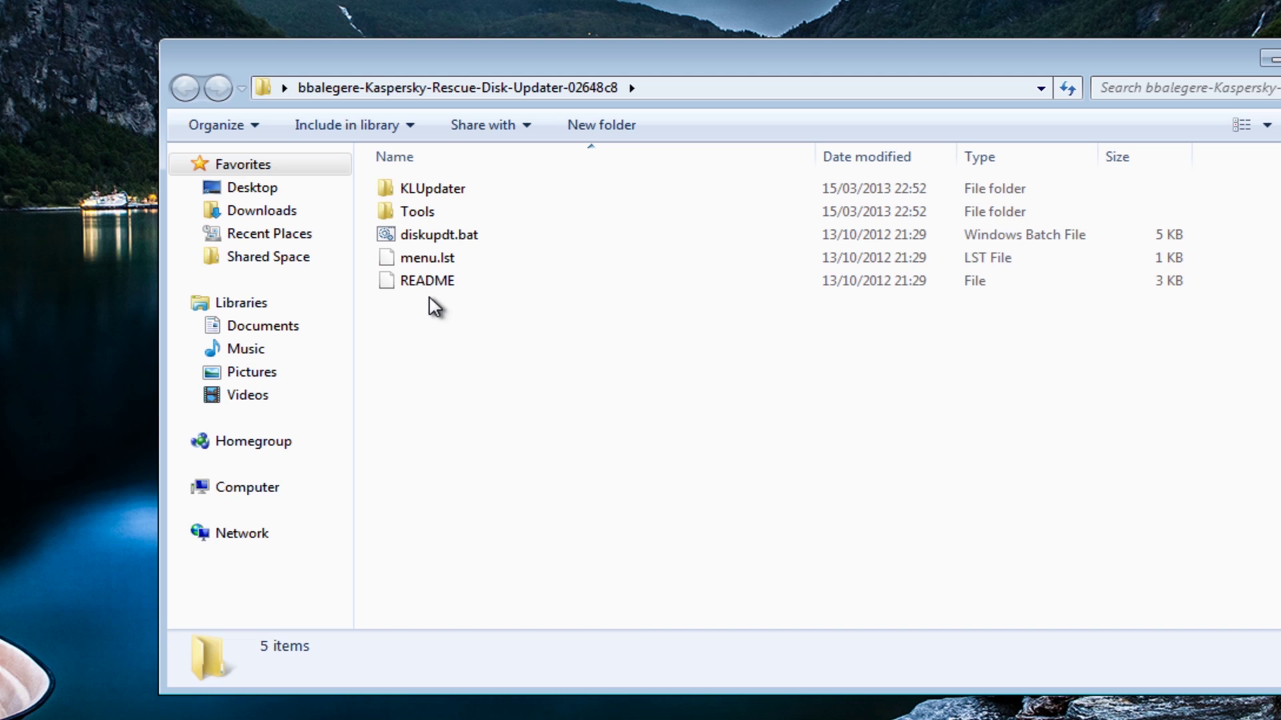
{"action": "key", "text": "alt+F4"}
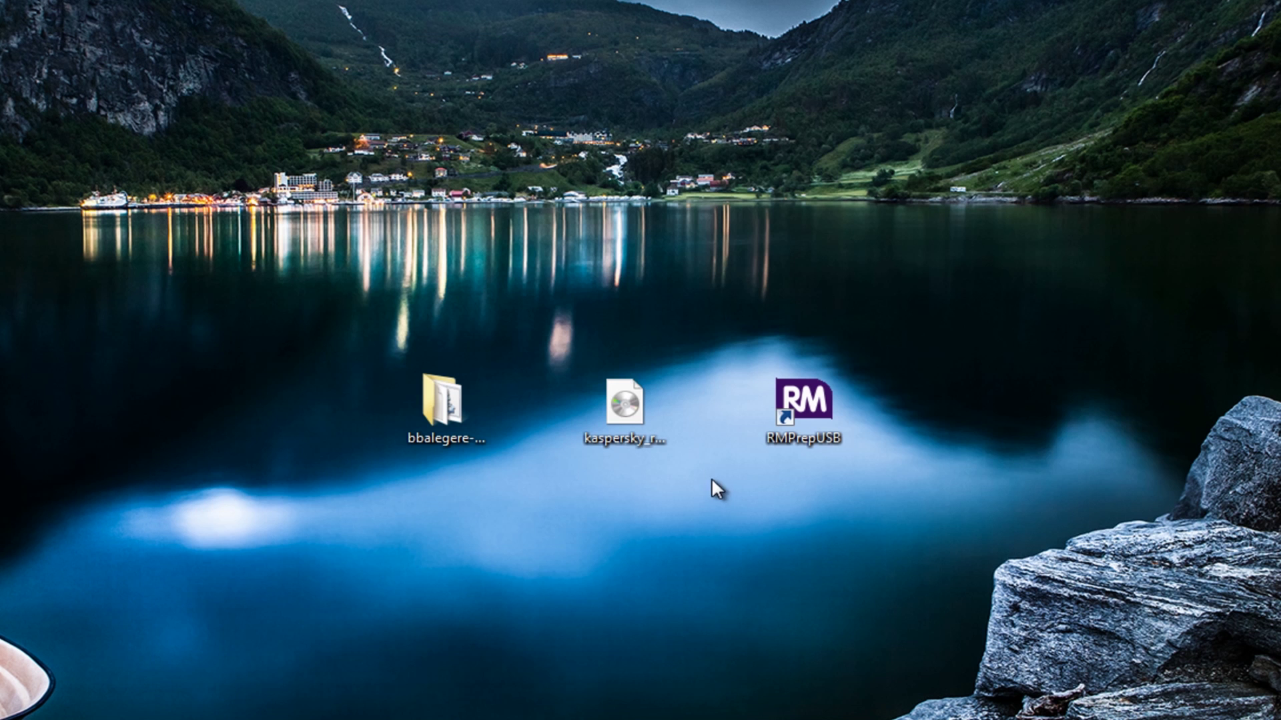
Rename the desktop image kaspersky_rescue_10.iso to rescue.iso.
{"action": "right_click", "coordinate": [627, 443]}
{"action": "left_click", "coordinate": [694, 395]}
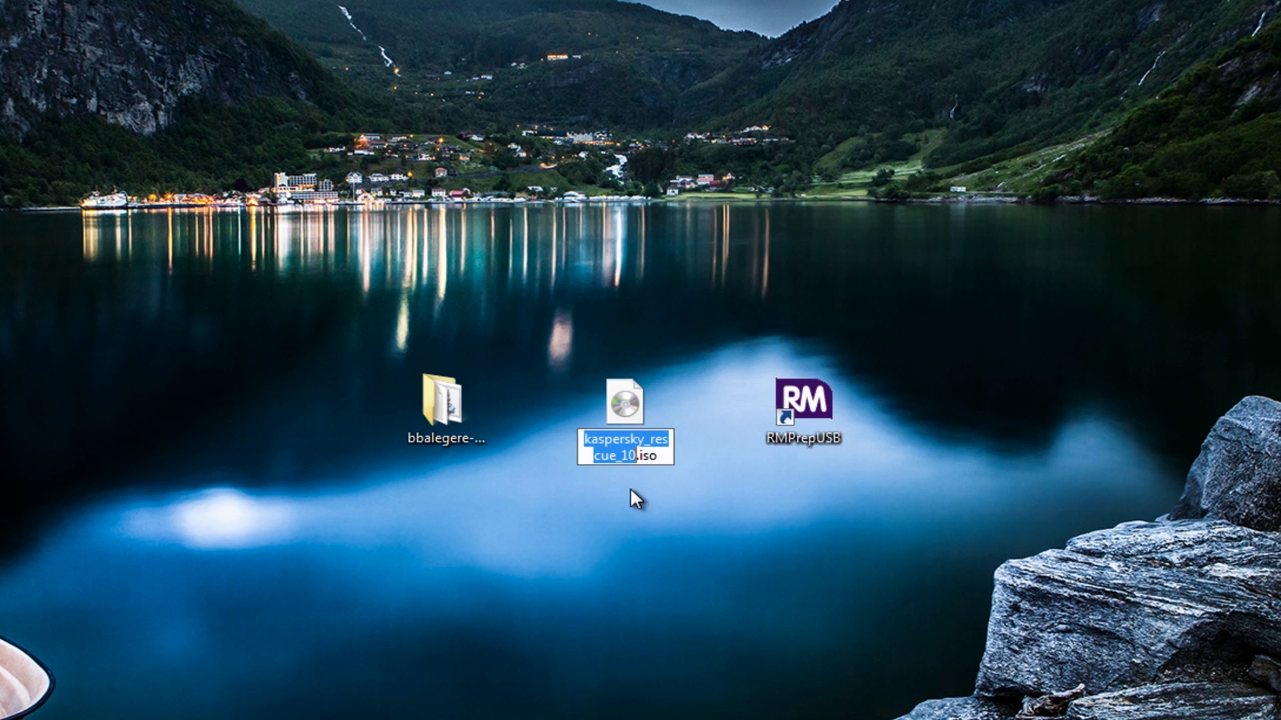
{"action": "type", "text": "res"}
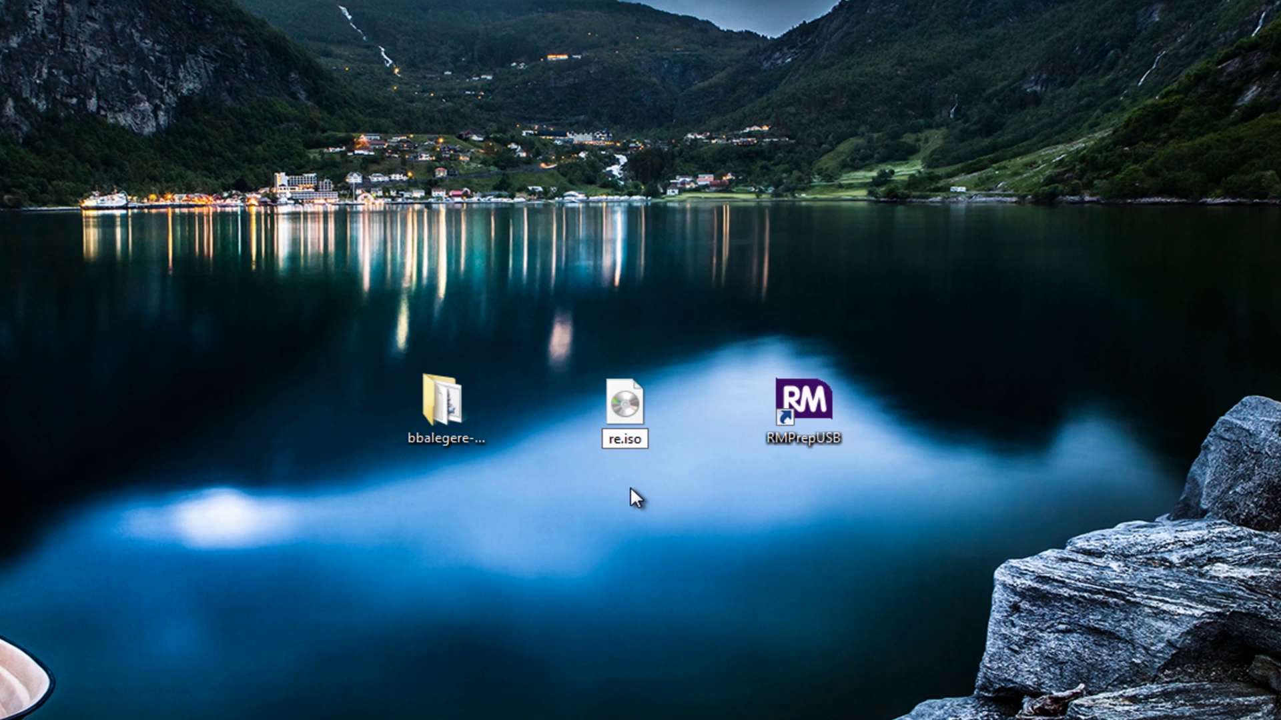
{"action": "type", "text": "cue"}
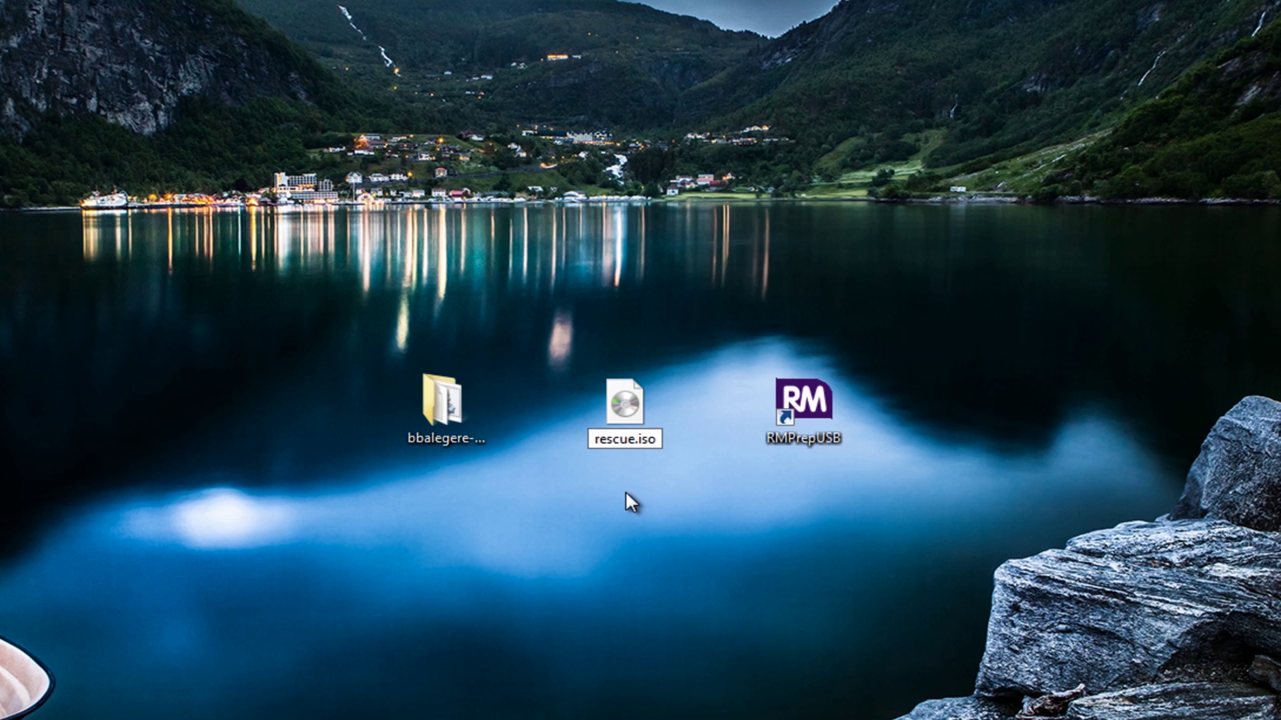
{"action": "key", "text": "Return"}
{"action": "mouse_move", "coordinate": [637, 443]}
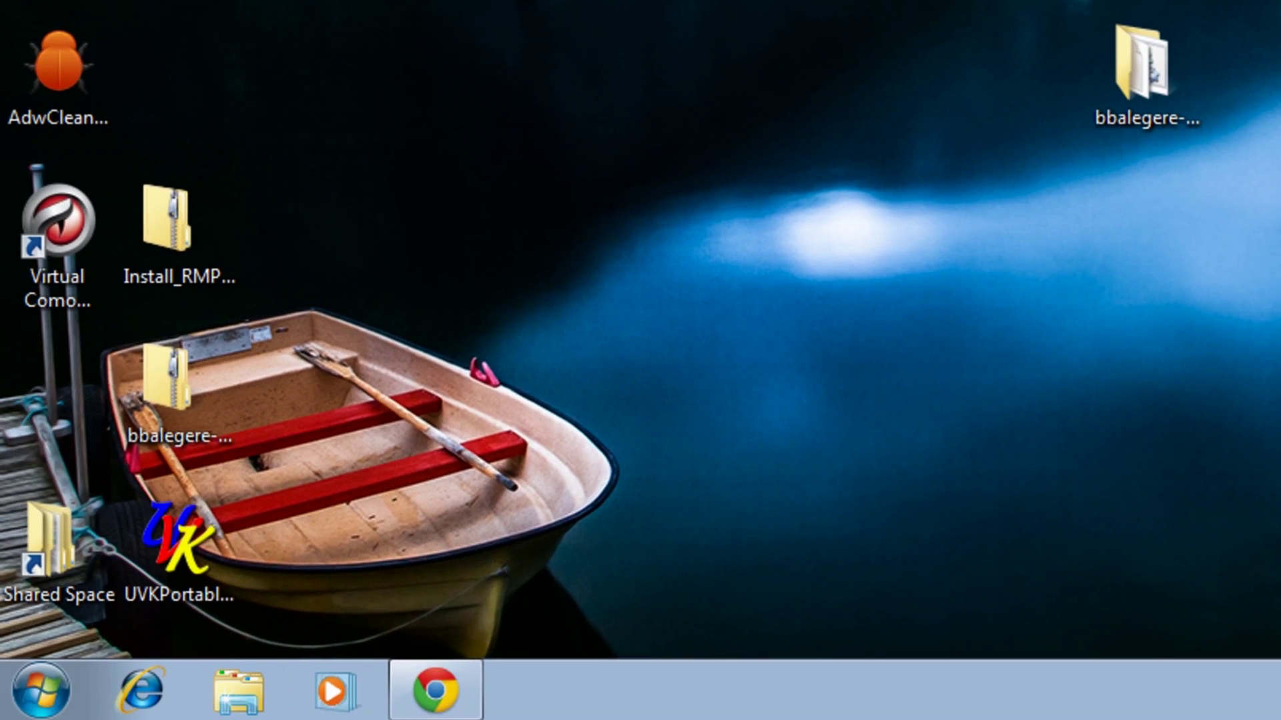
{"action": "left_click", "coordinate": [40, 694]}
Untick 'Hide extensions for known file types' in Folder and search options and apply it.
{"action": "left_click", "coordinate": [480, 316]}
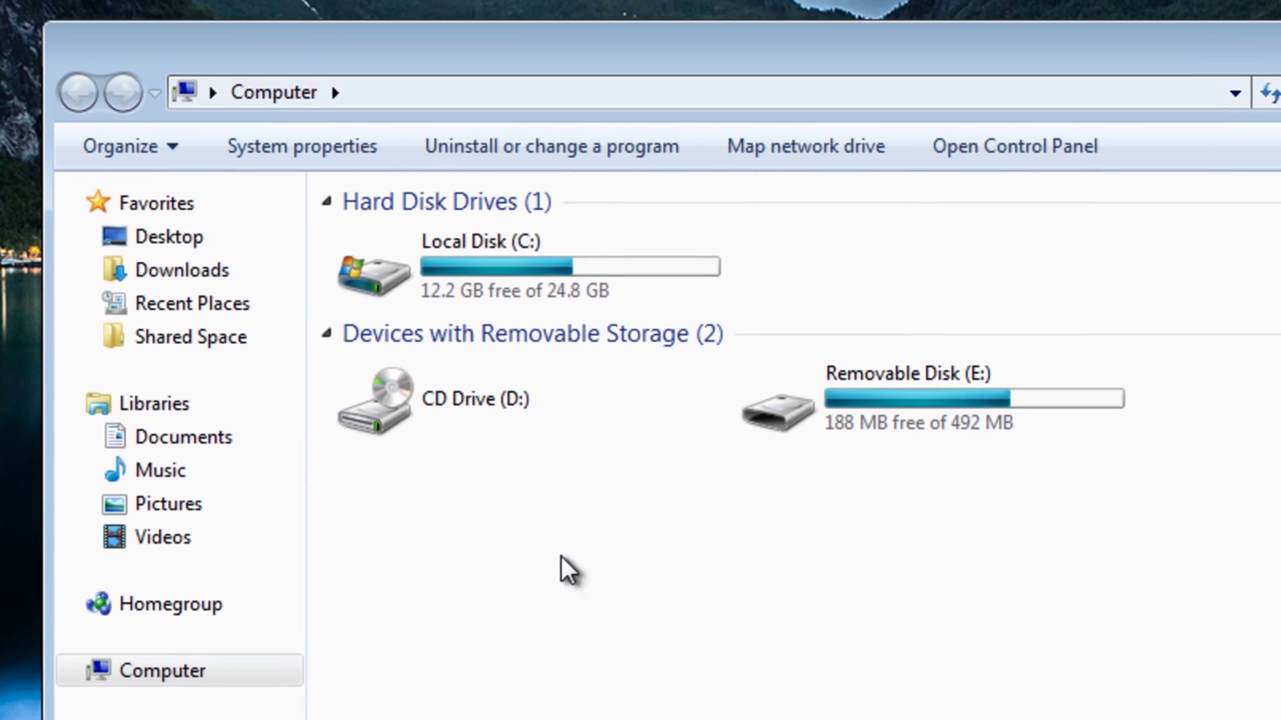
{"action": "left_click", "coordinate": [183, 158]}
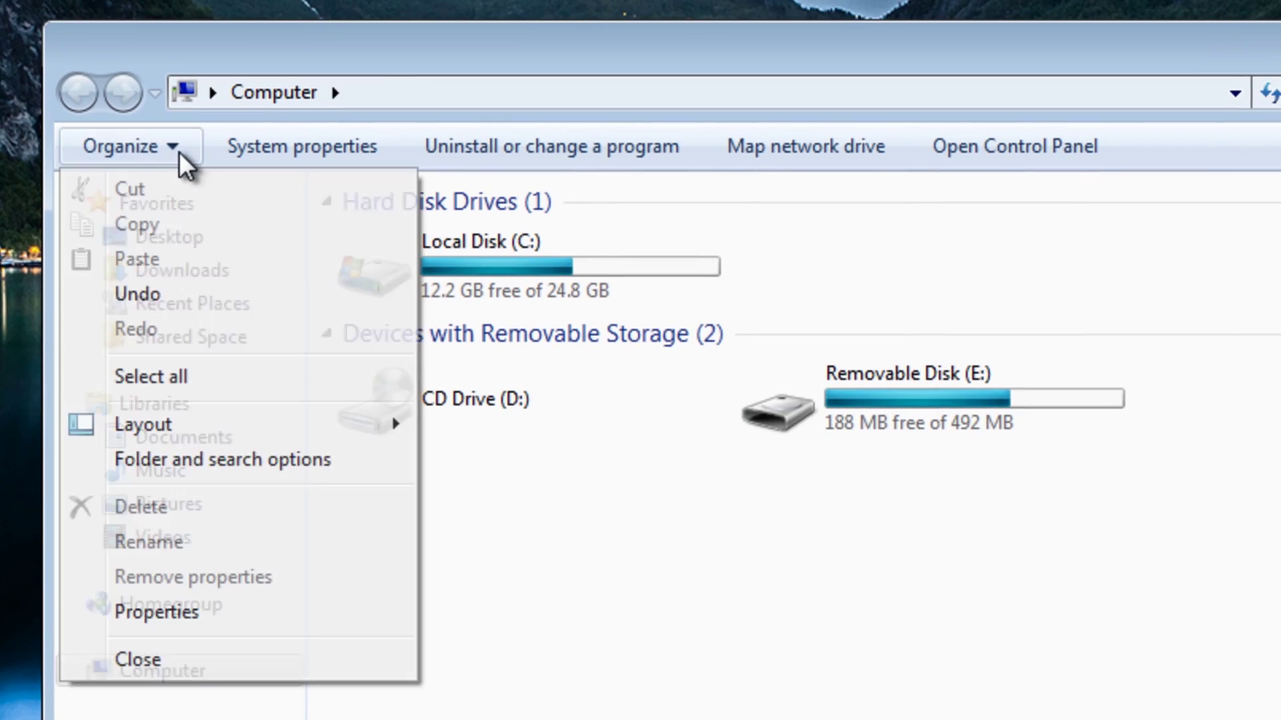
{"action": "left_click", "coordinate": [246, 460]}
{"action": "left_click", "coordinate": [209, 224]}
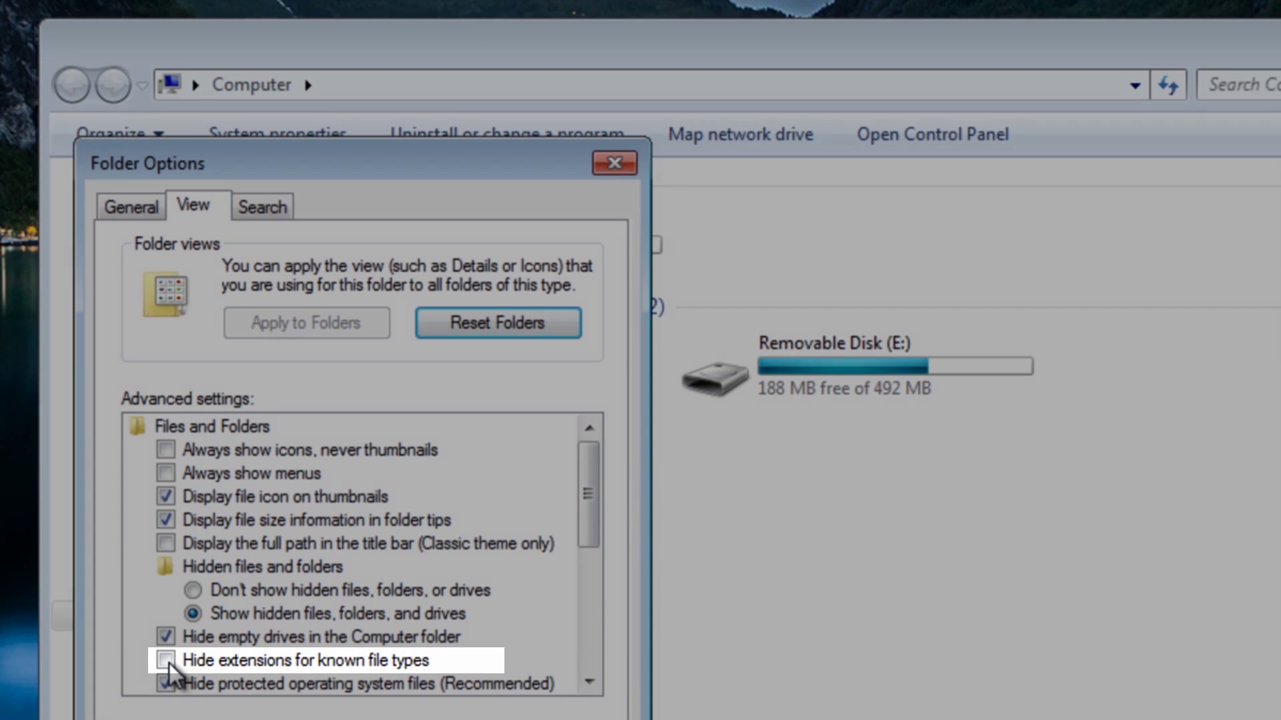
{"action": "left_click", "coordinate": [166, 661]}
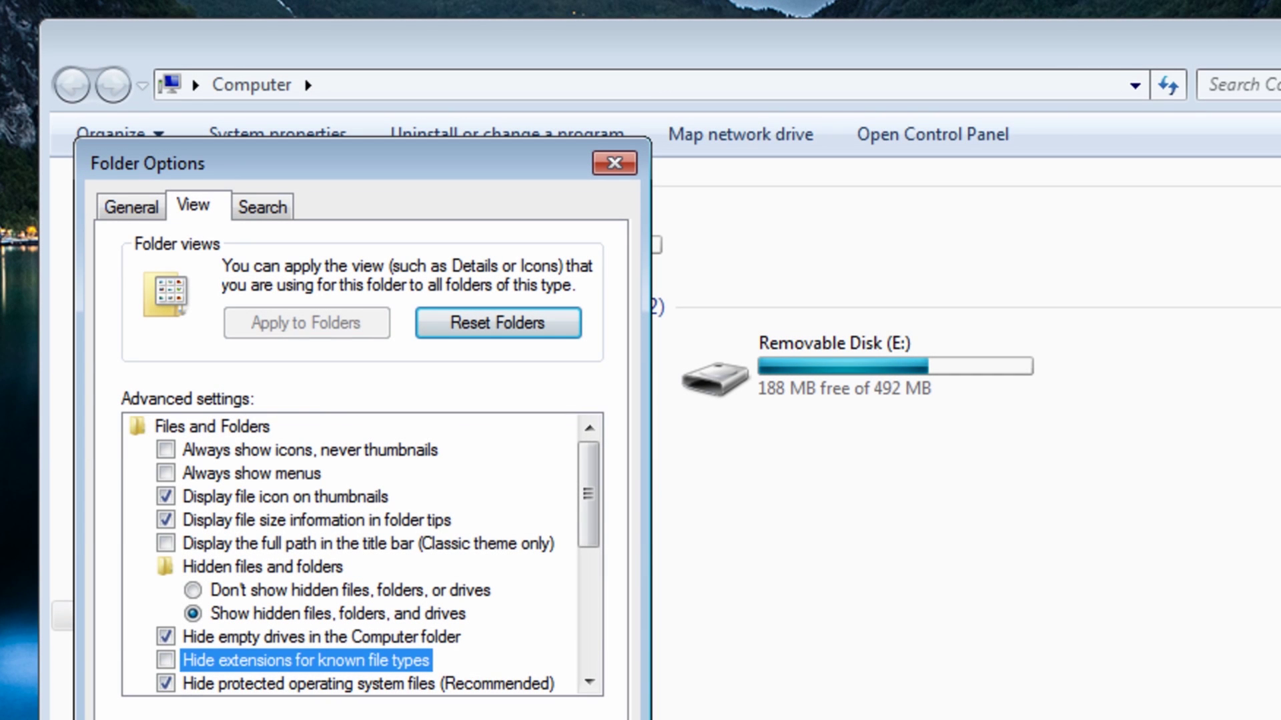
{"action": "key", "text": "Return"}
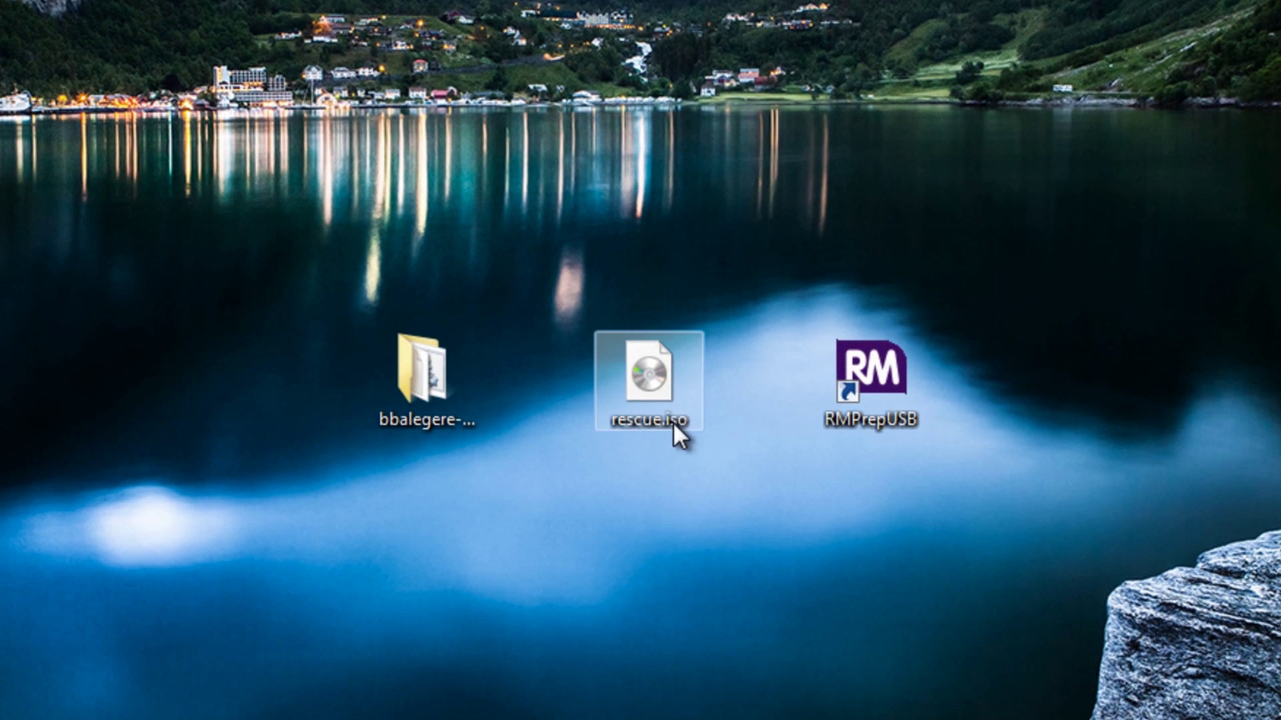
Copy rescue.iso from the desktop and paste it into the bbalegere updater folder.
{"action": "right_click", "coordinate": [657, 391]}
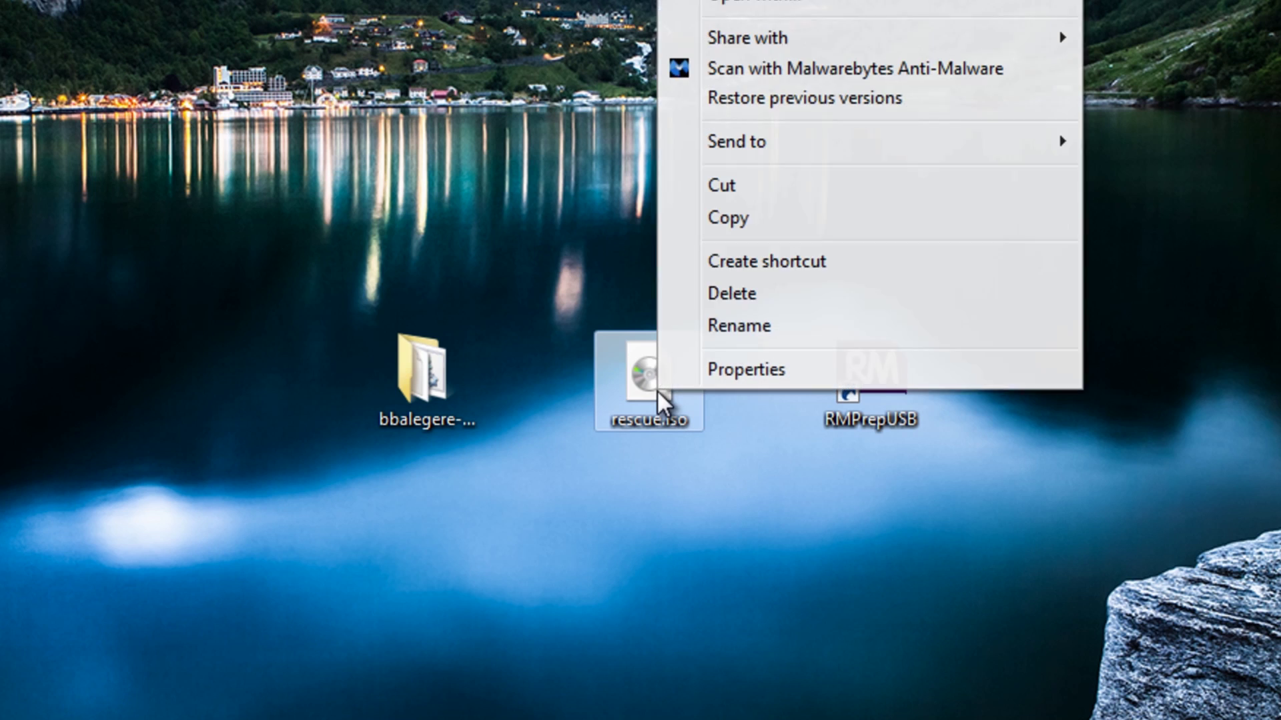
{"action": "left_click", "coordinate": [731, 227]}
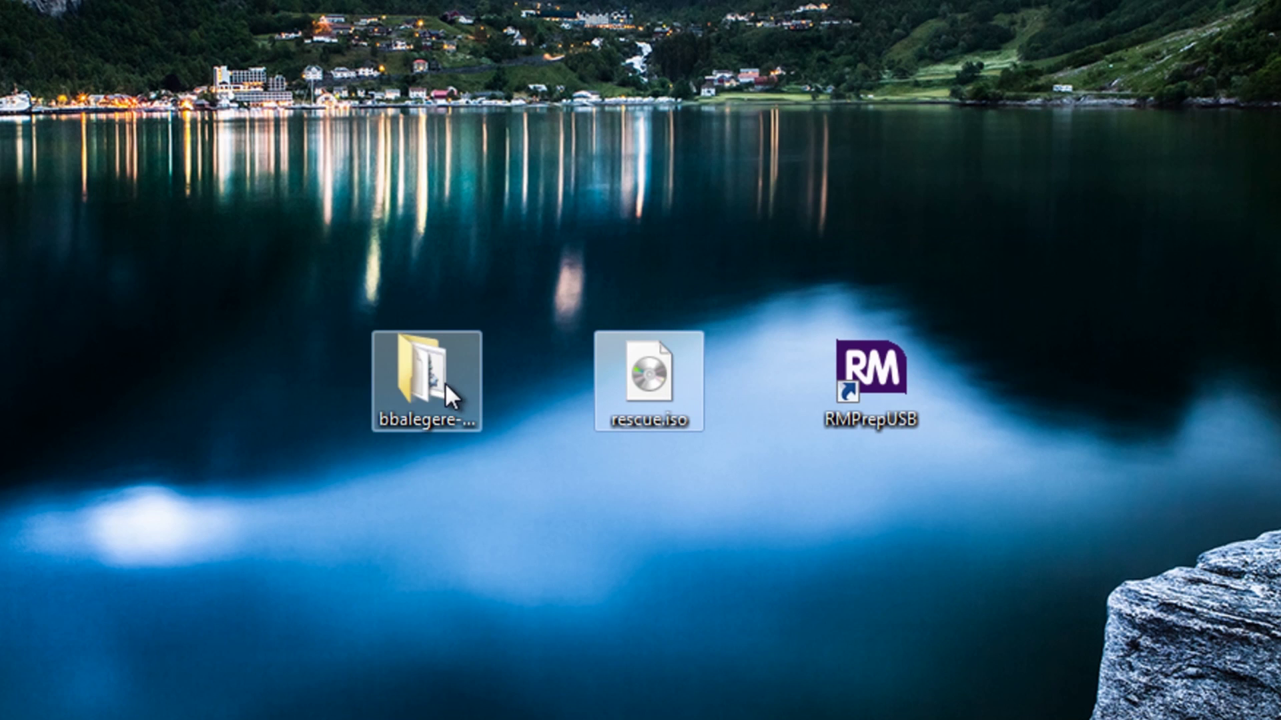
{"action": "double_click", "coordinate": [430, 384]}
{"action": "right_click", "coordinate": [401, 481]}
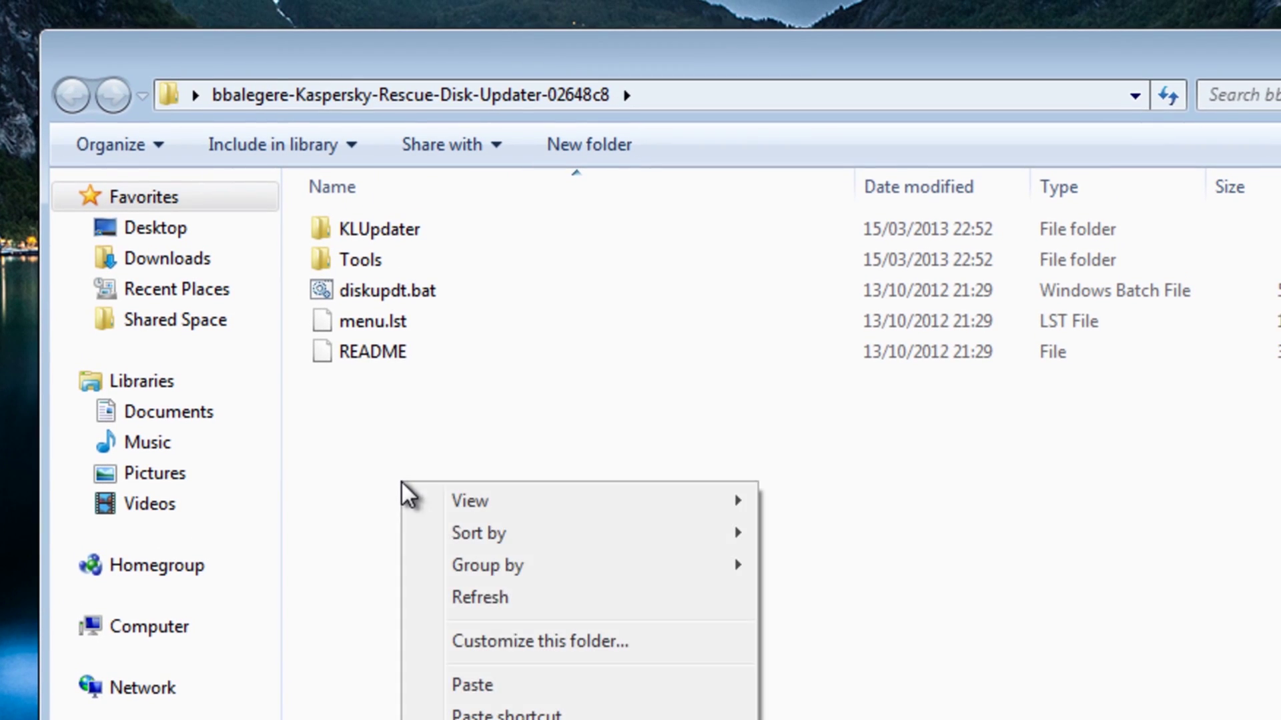
{"action": "left_click", "coordinate": [503, 680]}
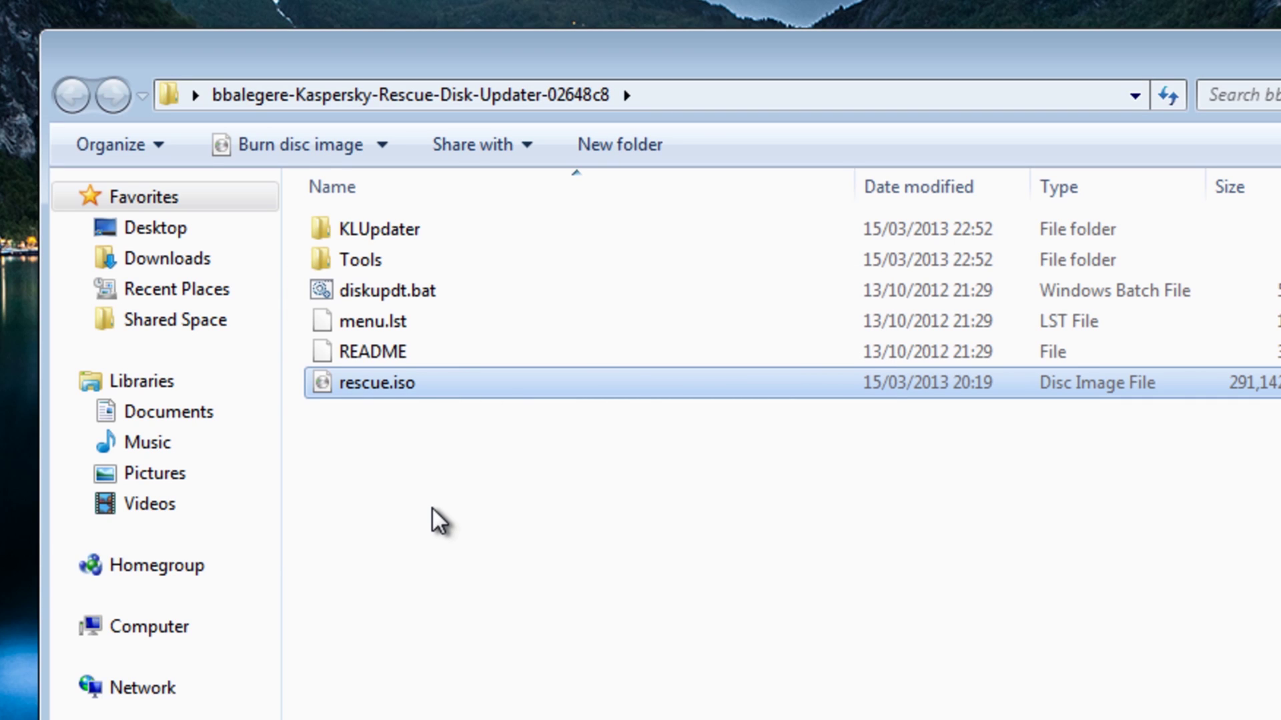
Run diskupdt.bat to update the Kaspersky rescue disk, then dismiss its console.
{"action": "left_click", "coordinate": [351, 291]}
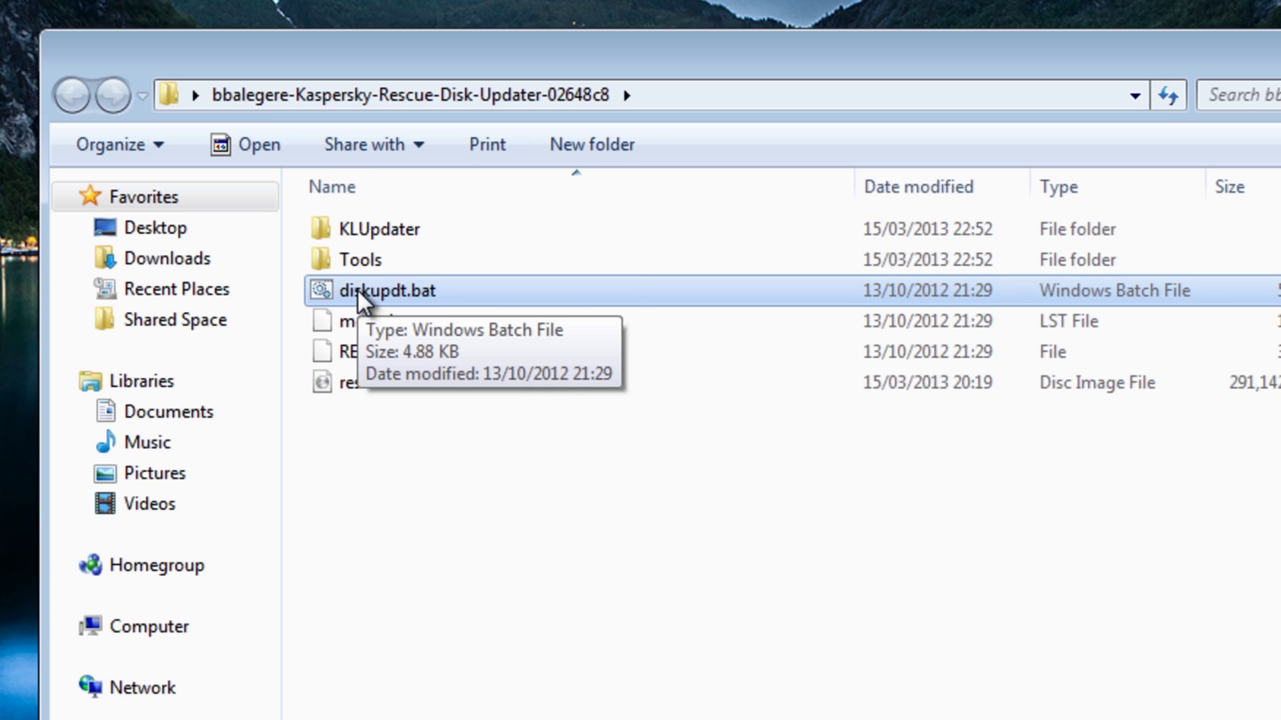
{"action": "double_click", "coordinate": [358, 291]}
{"action": "left_click_drag", "start_coordinate": [3, 3], "coordinate": [599, 200]}
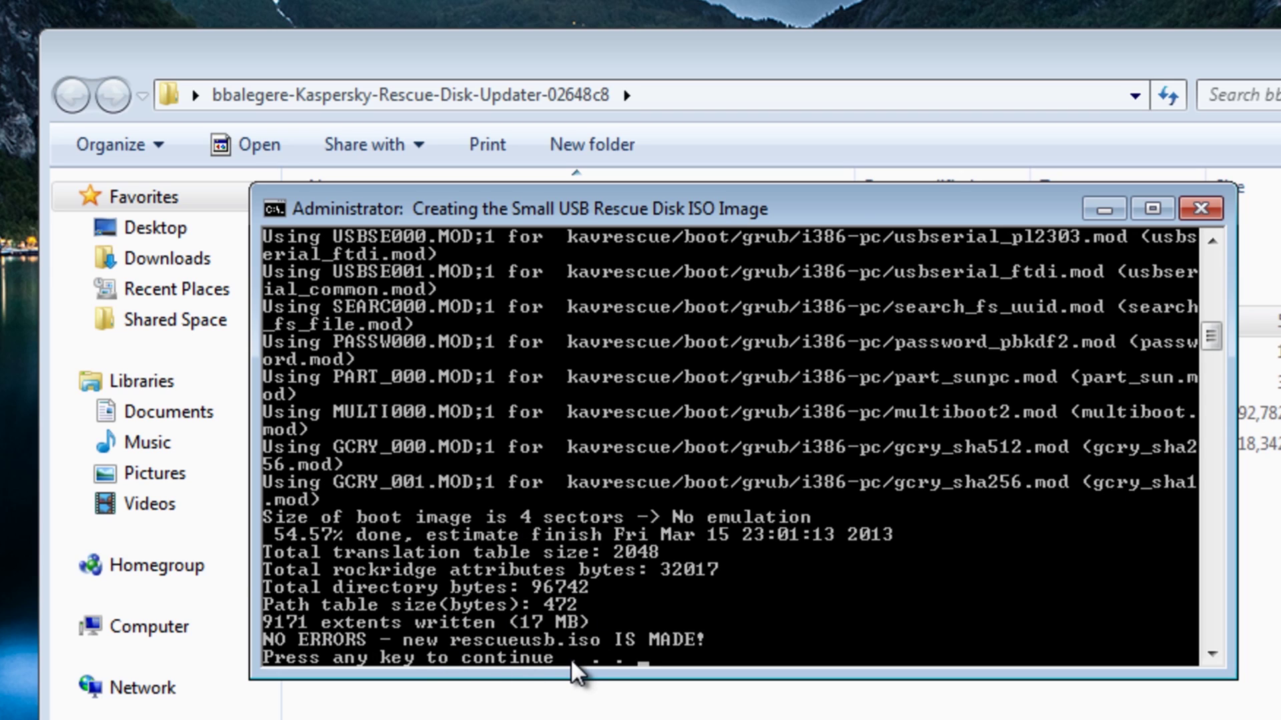
{"action": "key", "text": "Return"}
Select rescue.iso and rescueusb.iso in the updater folder and launch RMPrepUSB.
{"action": "left_click", "coordinate": [432, 517]}
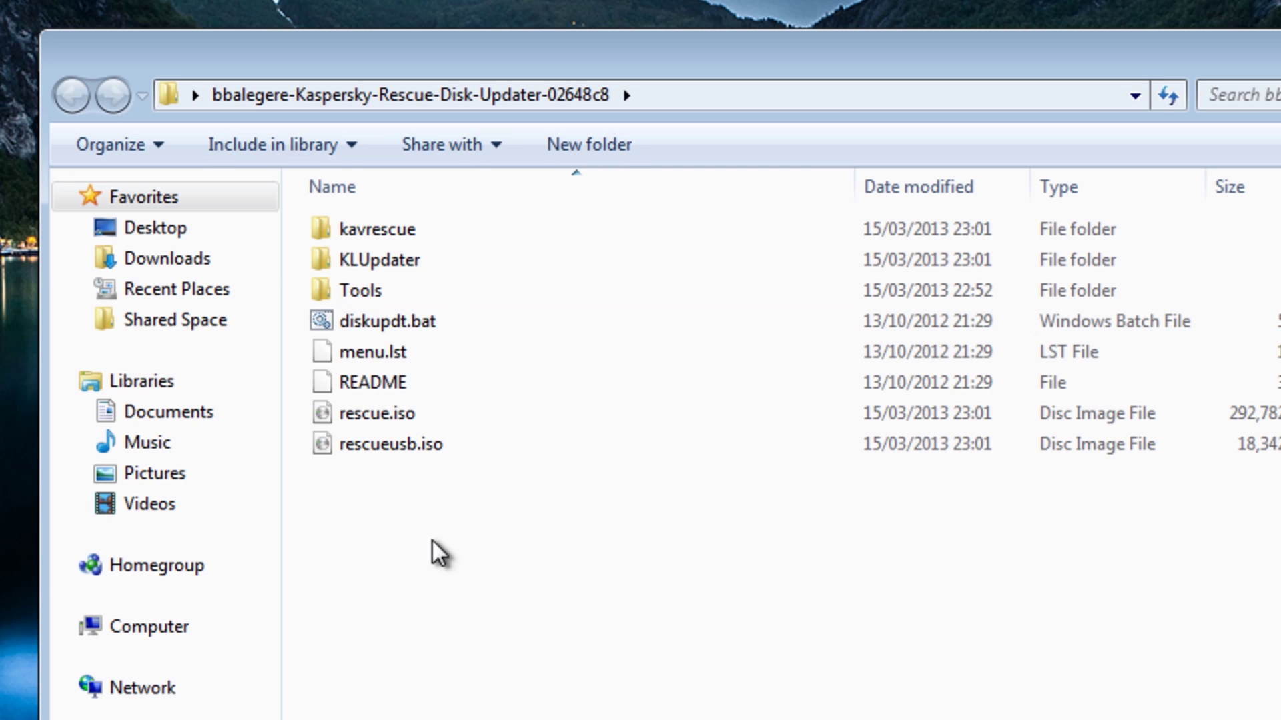
{"action": "left_click", "coordinate": [374, 414]}
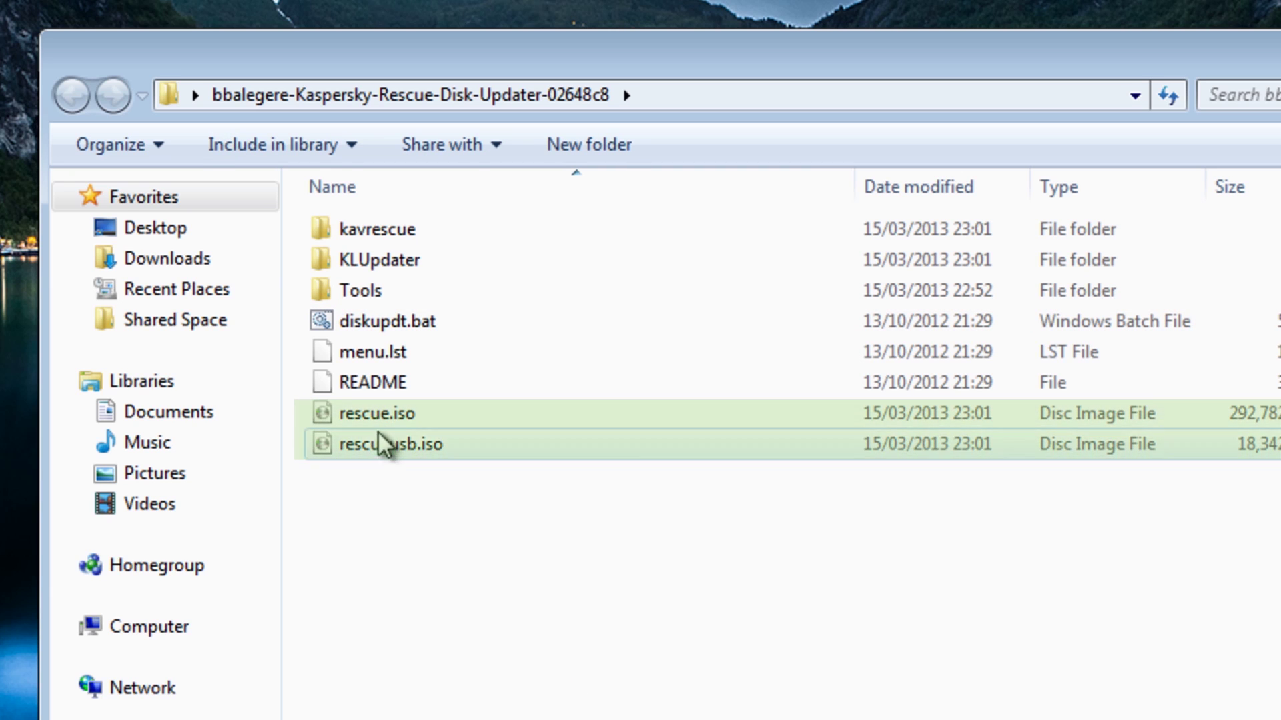
{"action": "left_click", "coordinate": [378, 440], "text": "shift"}
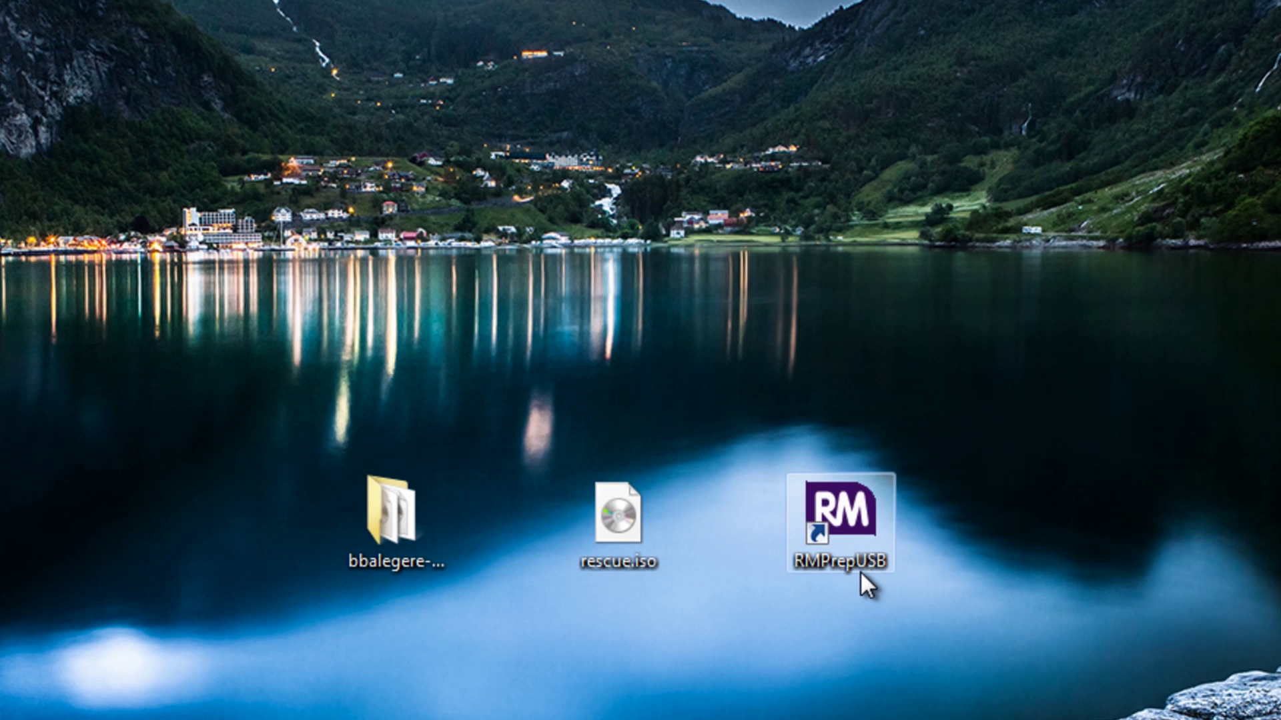
{"action": "double_click", "coordinate": [846, 515]}
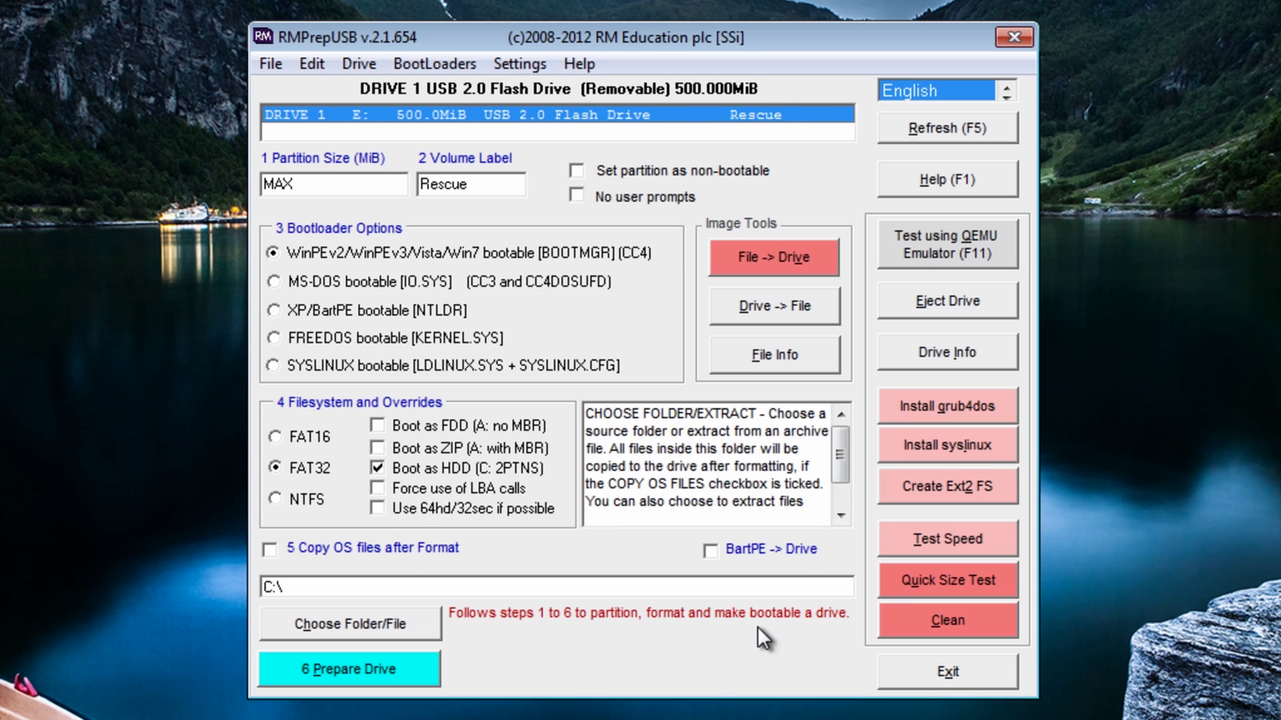
Tick 'No user prompts' for drive E: set to FAT32, Boot as HDD, label Rescue.
{"action": "left_click", "coordinate": [575, 196]}
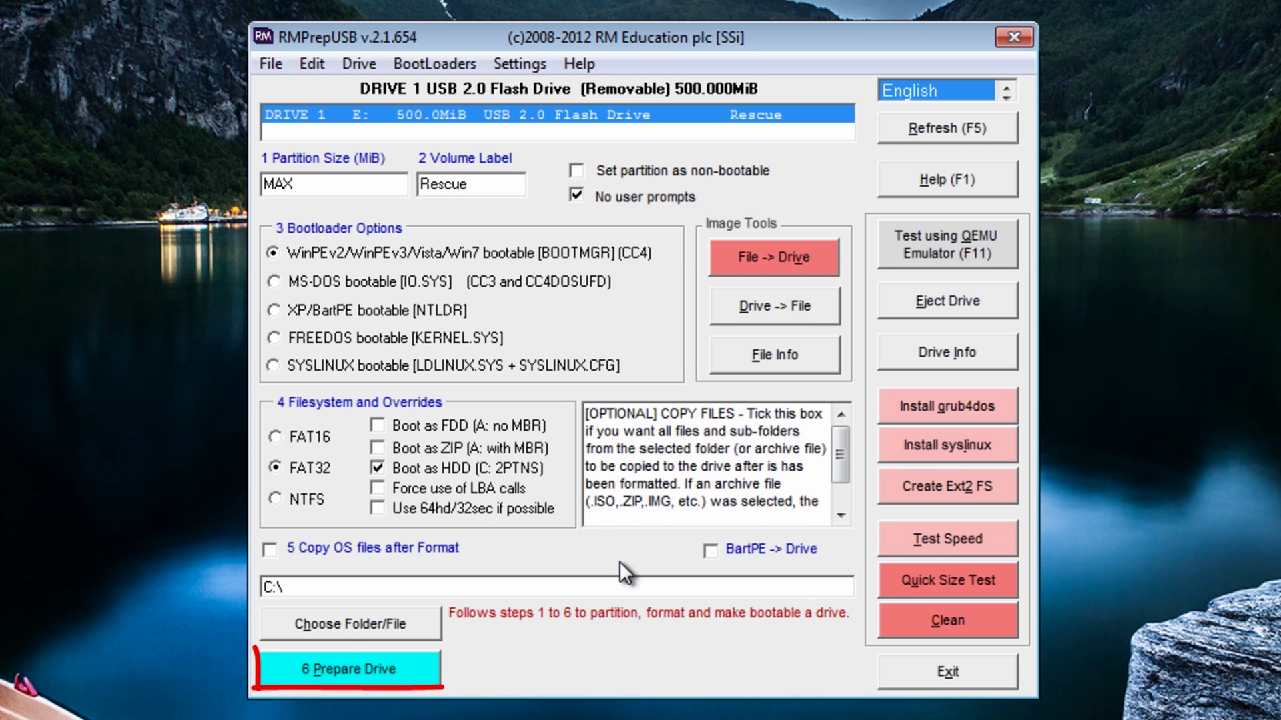
Prepare drive E:, partitioning and formatting it FAT32 with the label Rescue.
{"action": "left_click", "coordinate": [396, 674]}
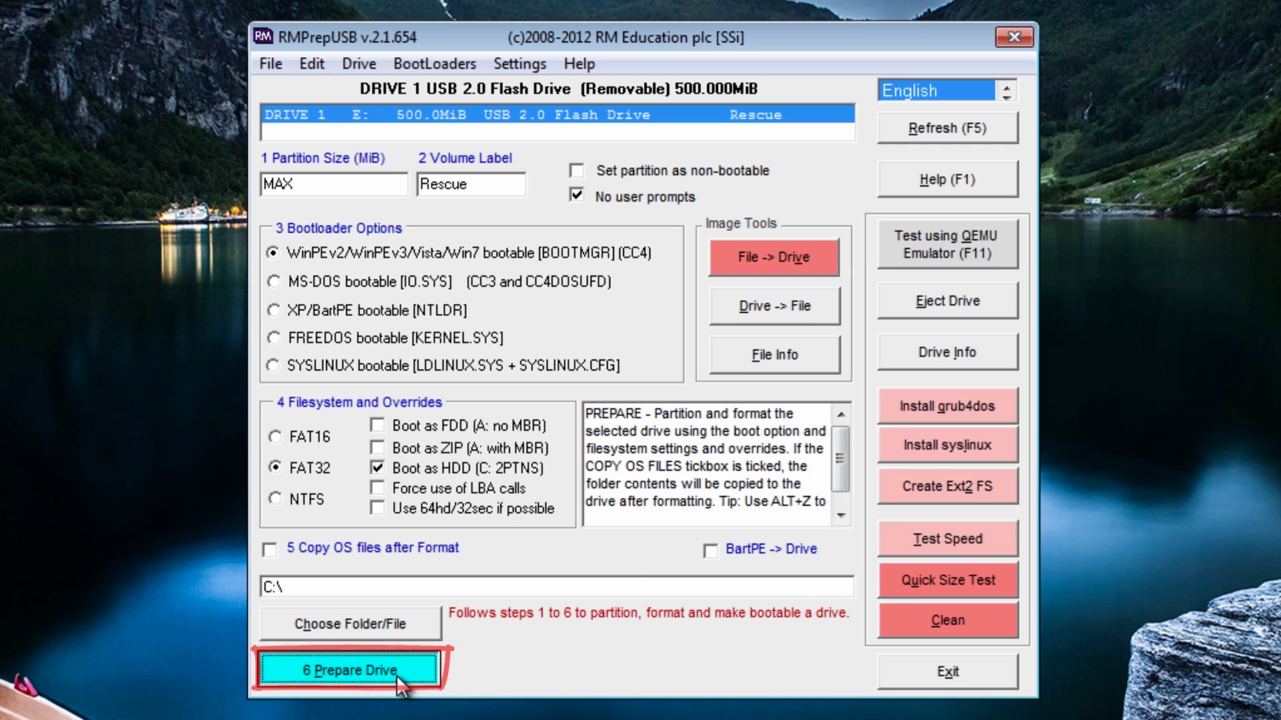
{"action": "left_click", "coordinate": [774, 473]}
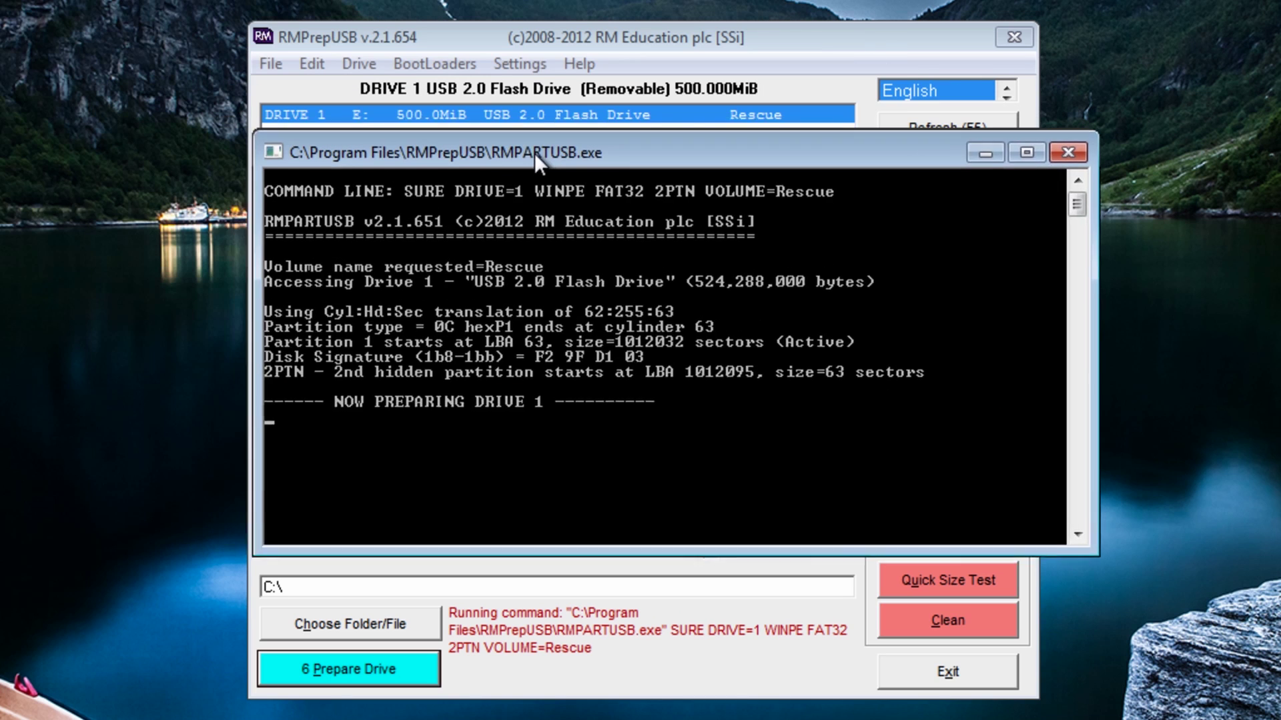
{"action": "left_click_drag", "start_coordinate": [535, 153], "coordinate": [500, 163]}
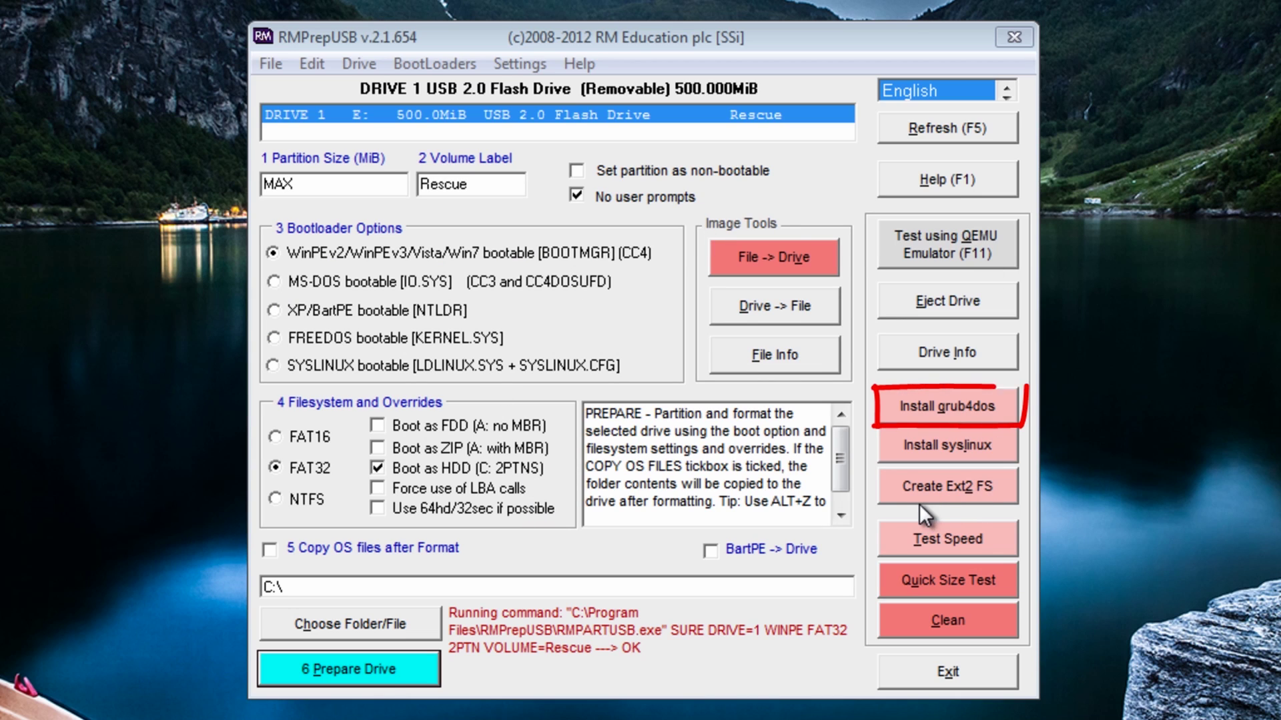
Install grub4dos onto the USB drive, then exit RMPrepUSB.
{"action": "mouse_move", "coordinate": [931, 412]}
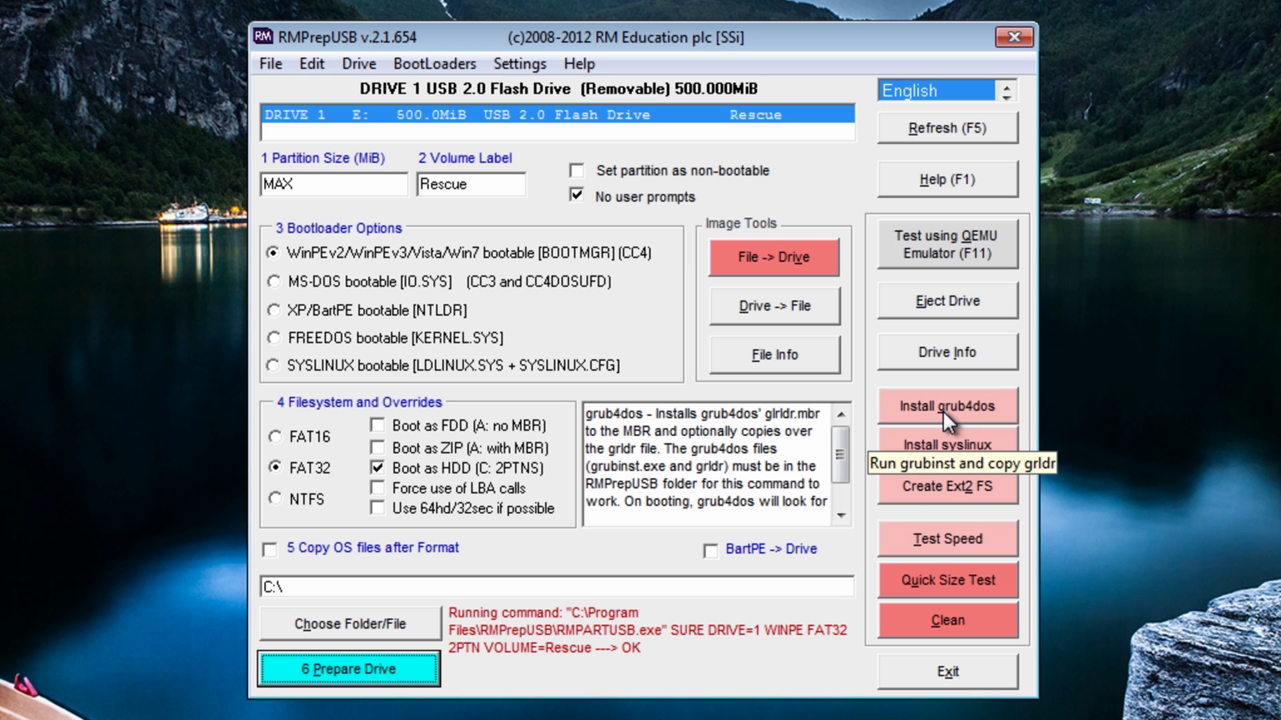
{"action": "left_click", "coordinate": [943, 411]}
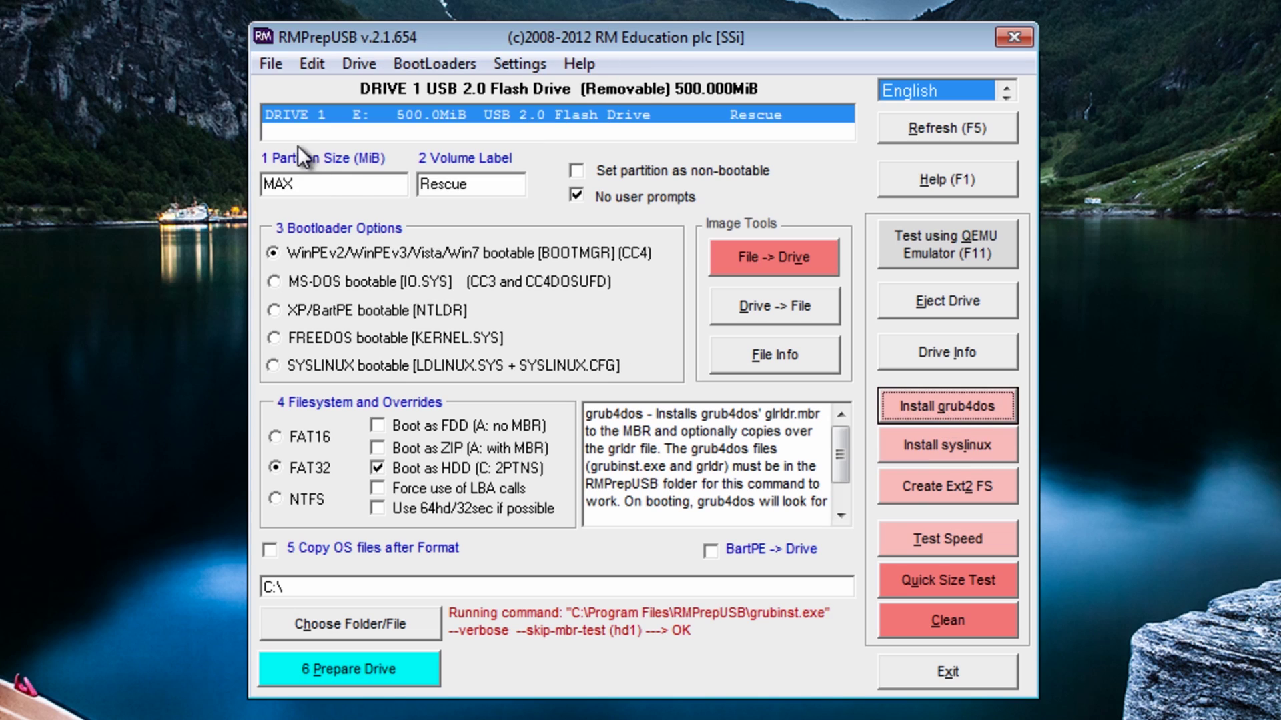
{"action": "mouse_move", "coordinate": [374, 198]}
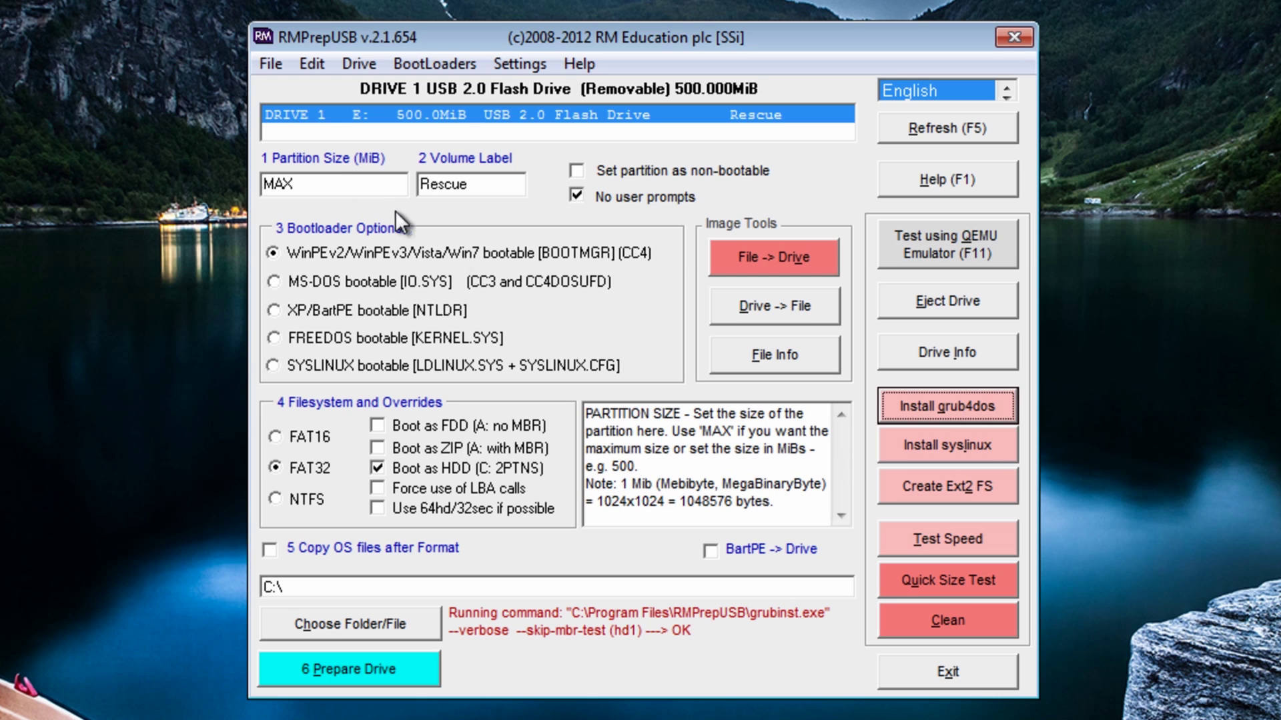
{"action": "mouse_move", "coordinate": [484, 279]}
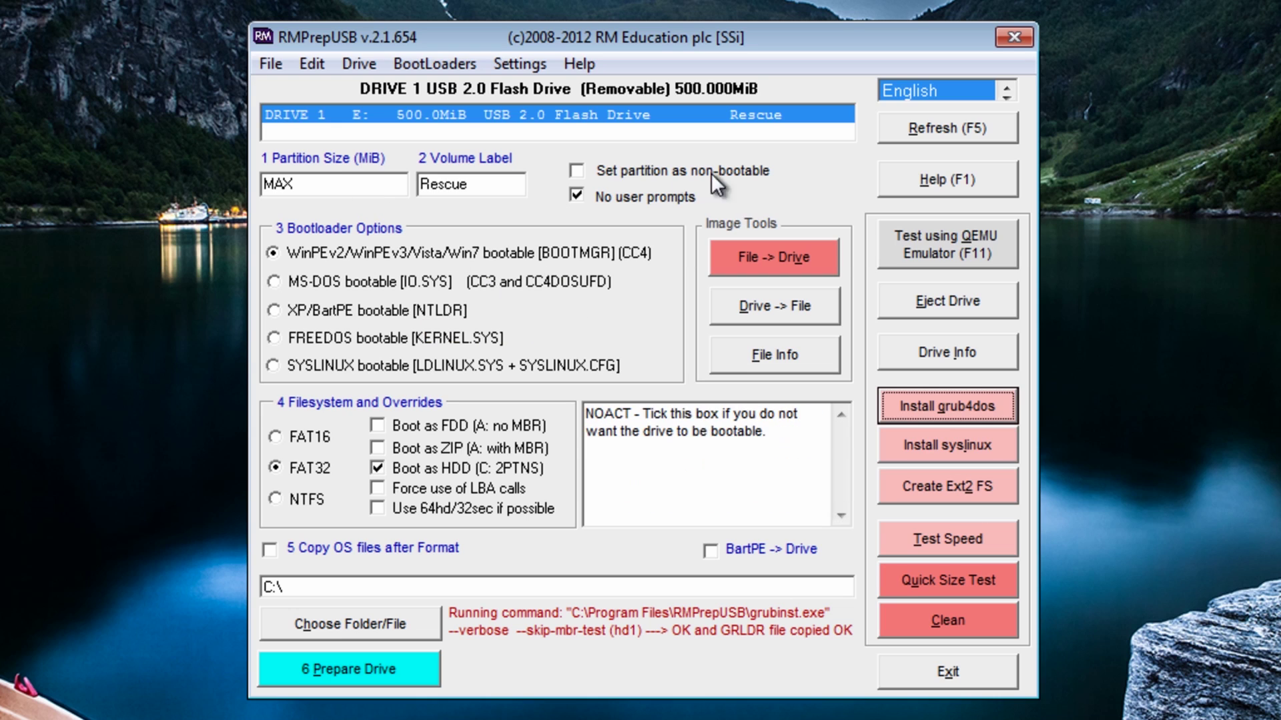
{"action": "mouse_move", "coordinate": [608, 200]}
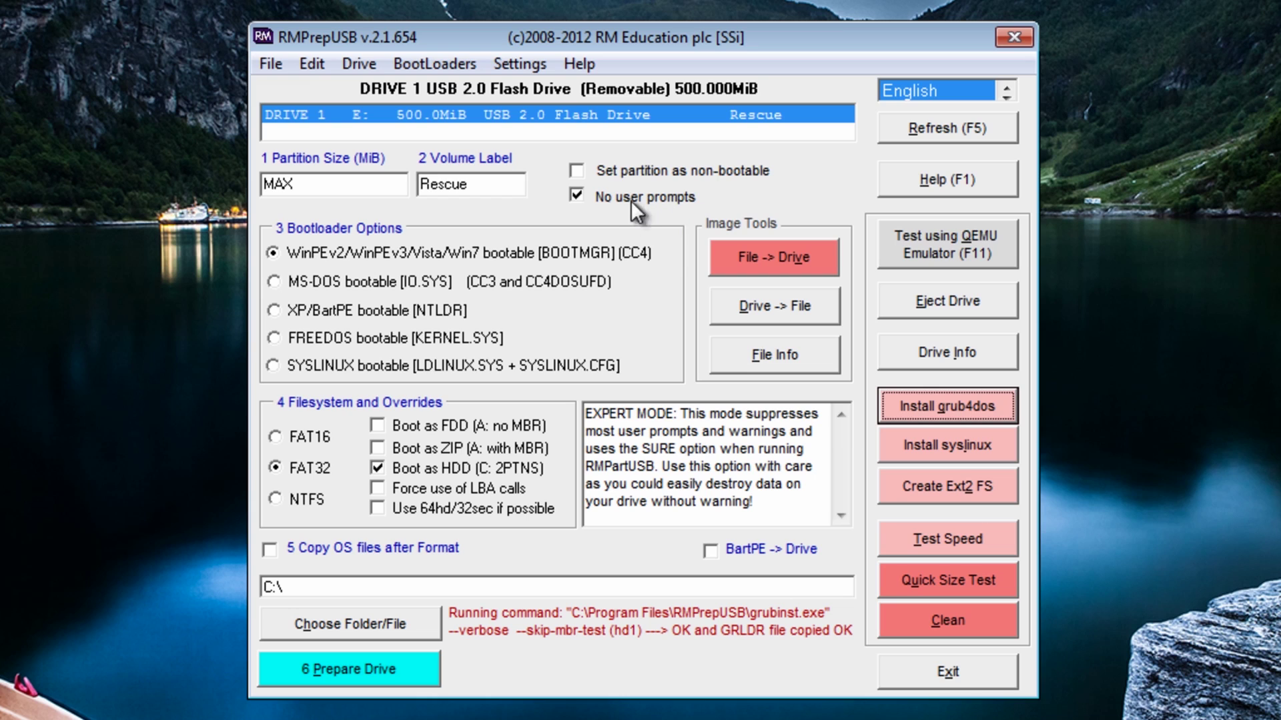
{"action": "mouse_move", "coordinate": [858, 399]}
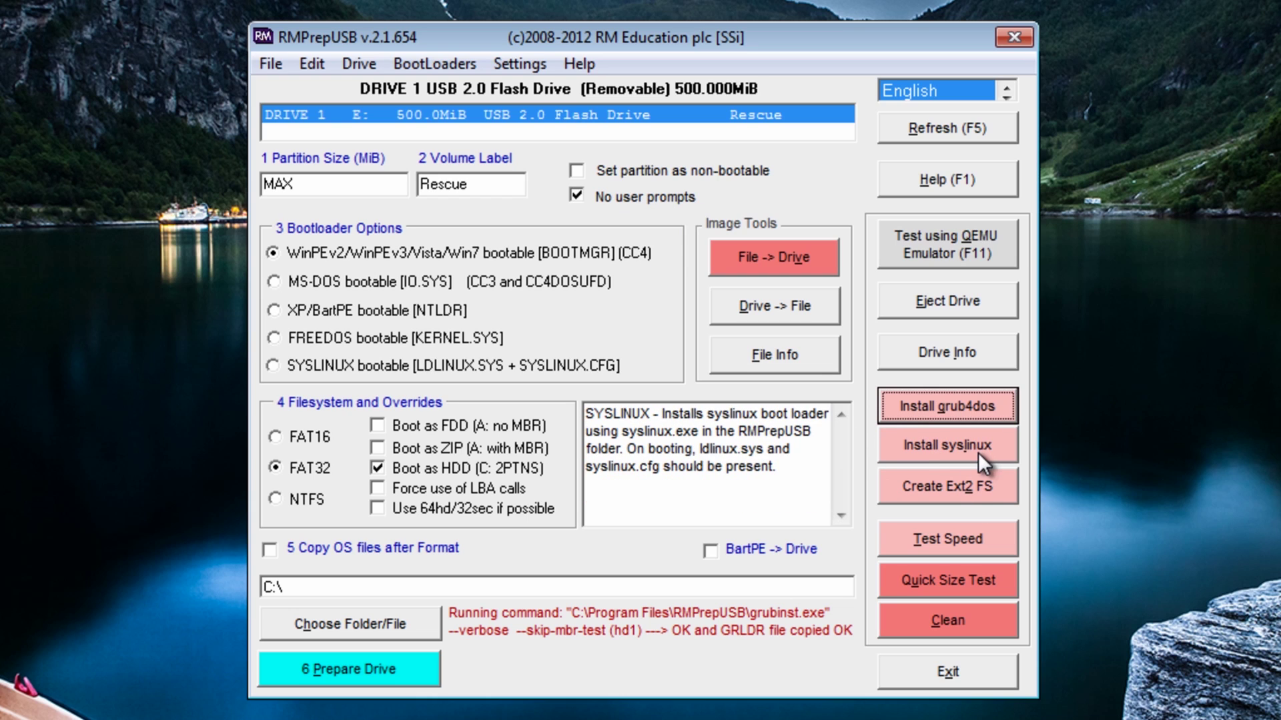
{"action": "left_click", "coordinate": [948, 669]}
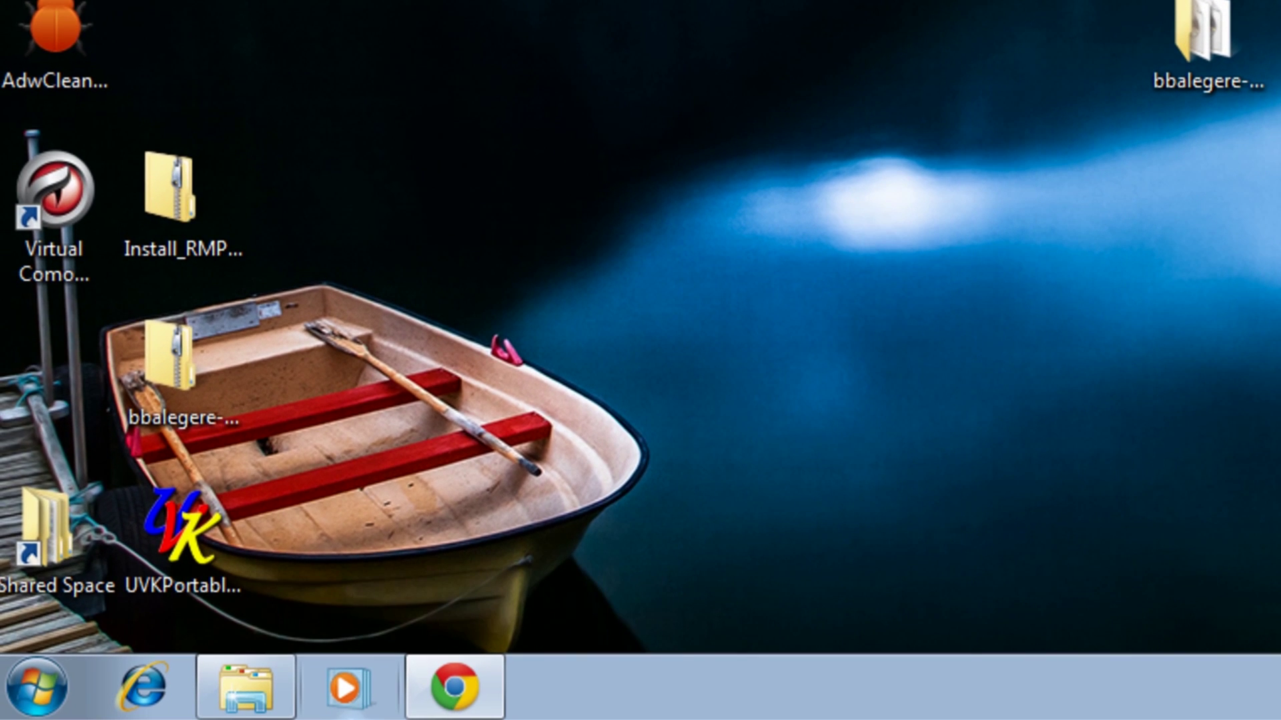
{"action": "left_click", "coordinate": [50, 697]}
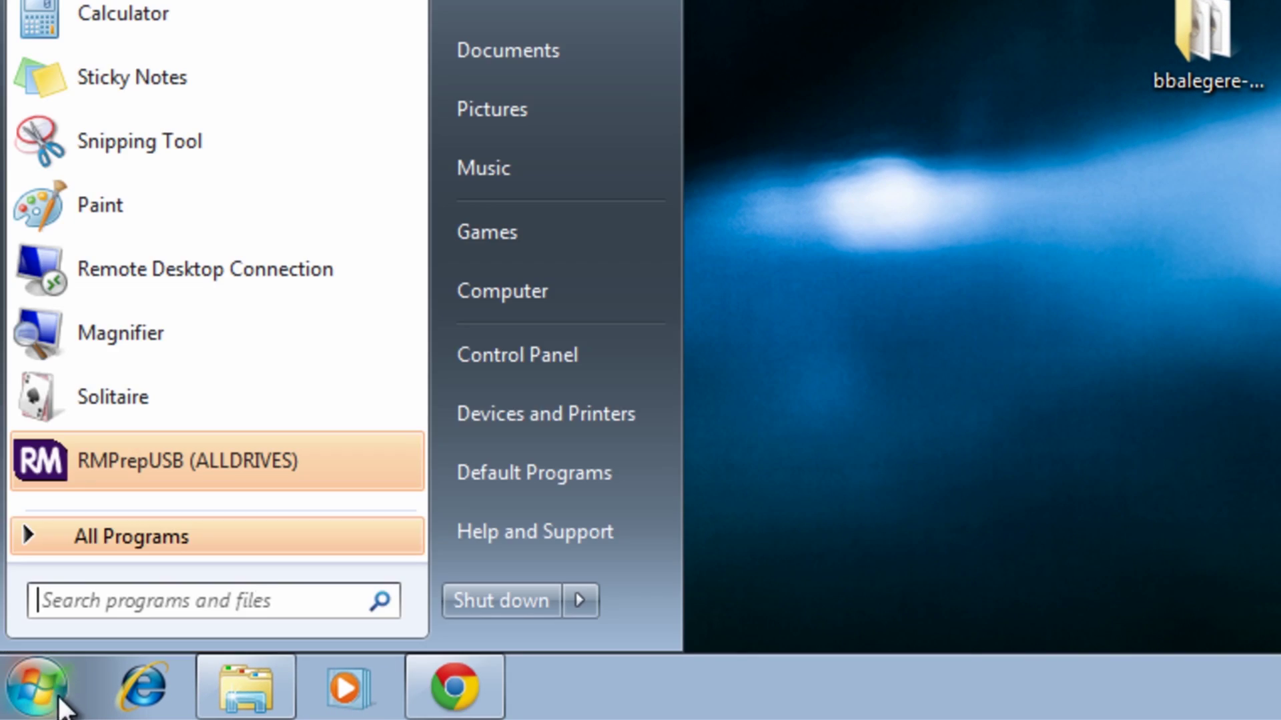
Open Removable Disk (E:) and the Kaspersky updater folder in side-by-side windows.
{"action": "left_click", "coordinate": [527, 290]}
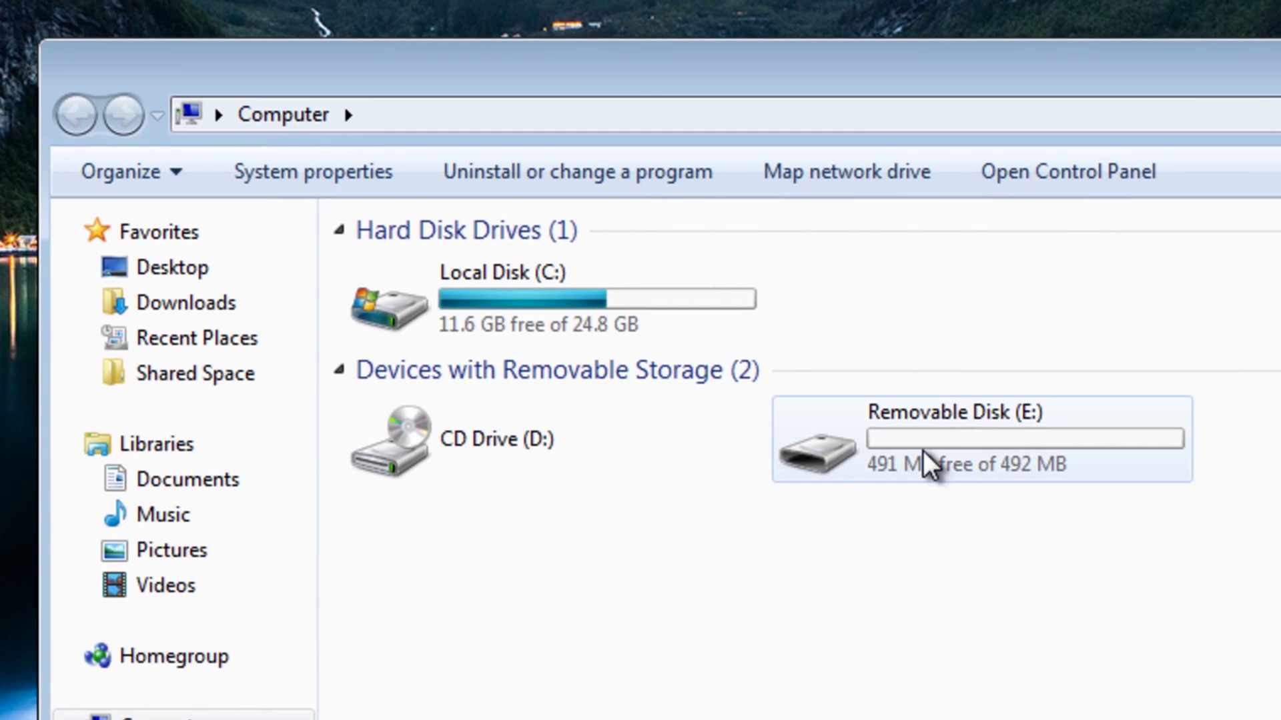
{"action": "double_click", "coordinate": [923, 451]}
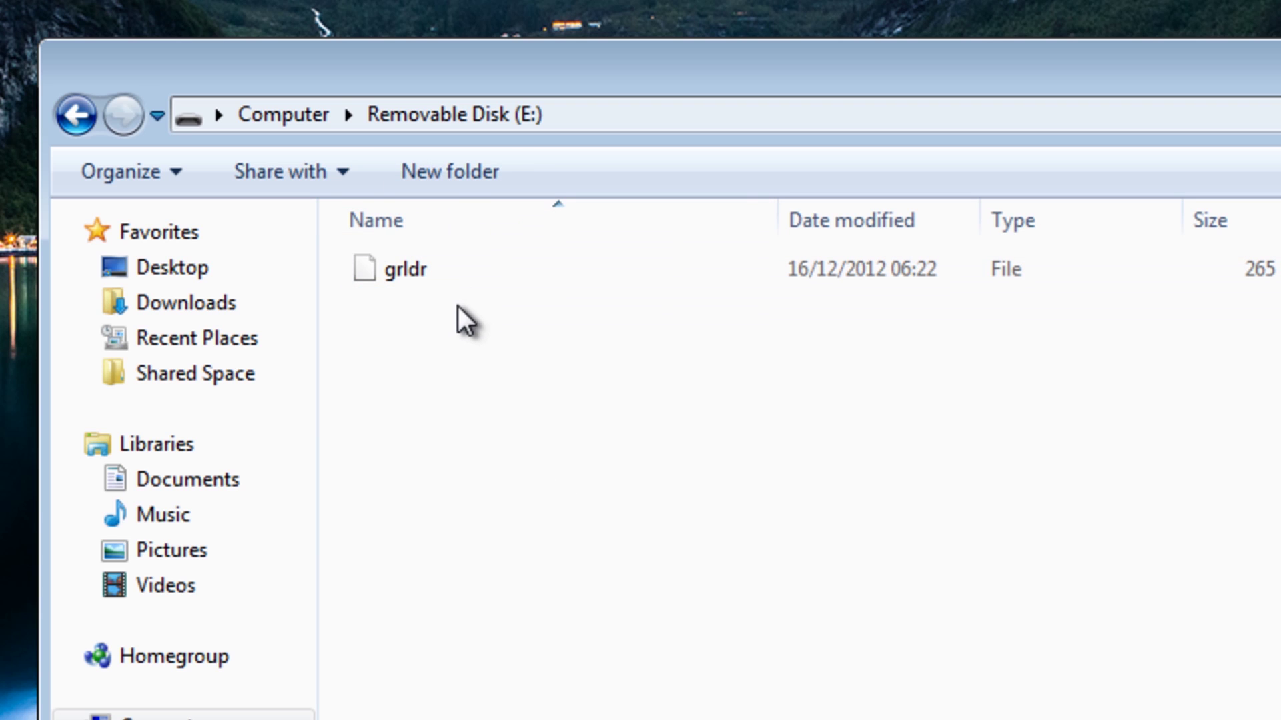
{"action": "left_click_drag", "start_coordinate": [549, 78], "coordinate": [1107, 78]}
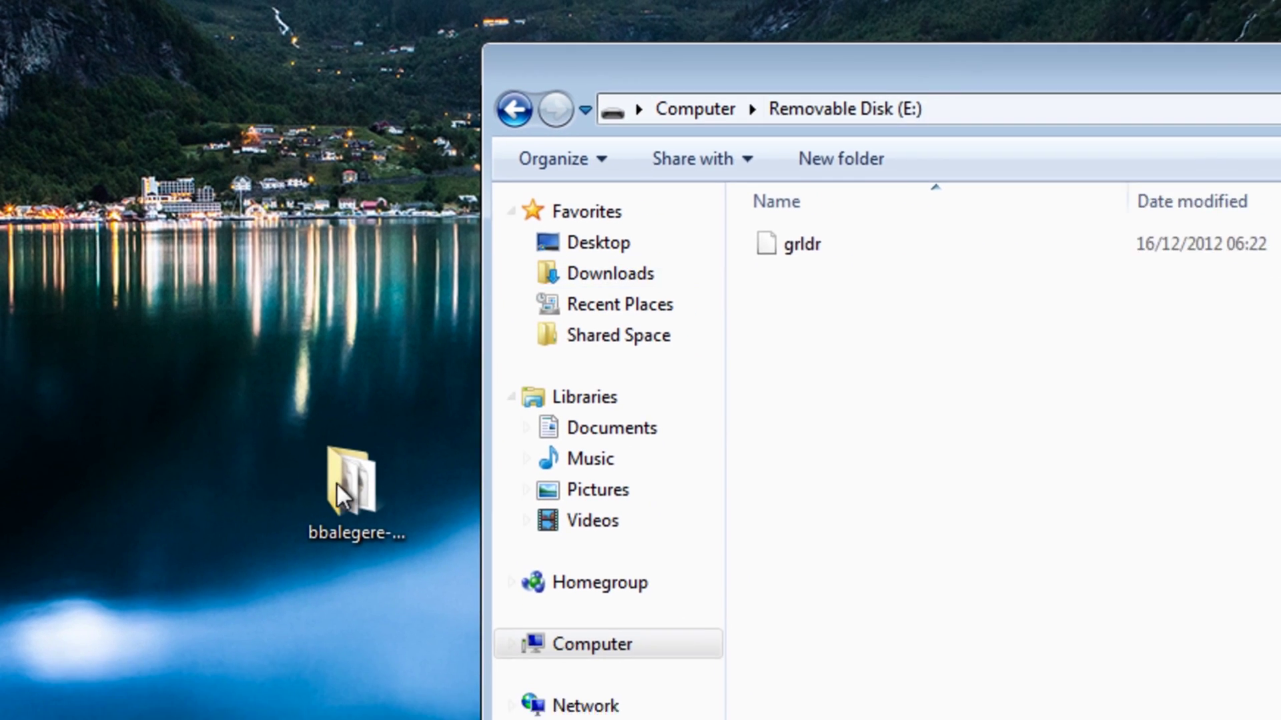
{"action": "double_click", "coordinate": [400, 550]}
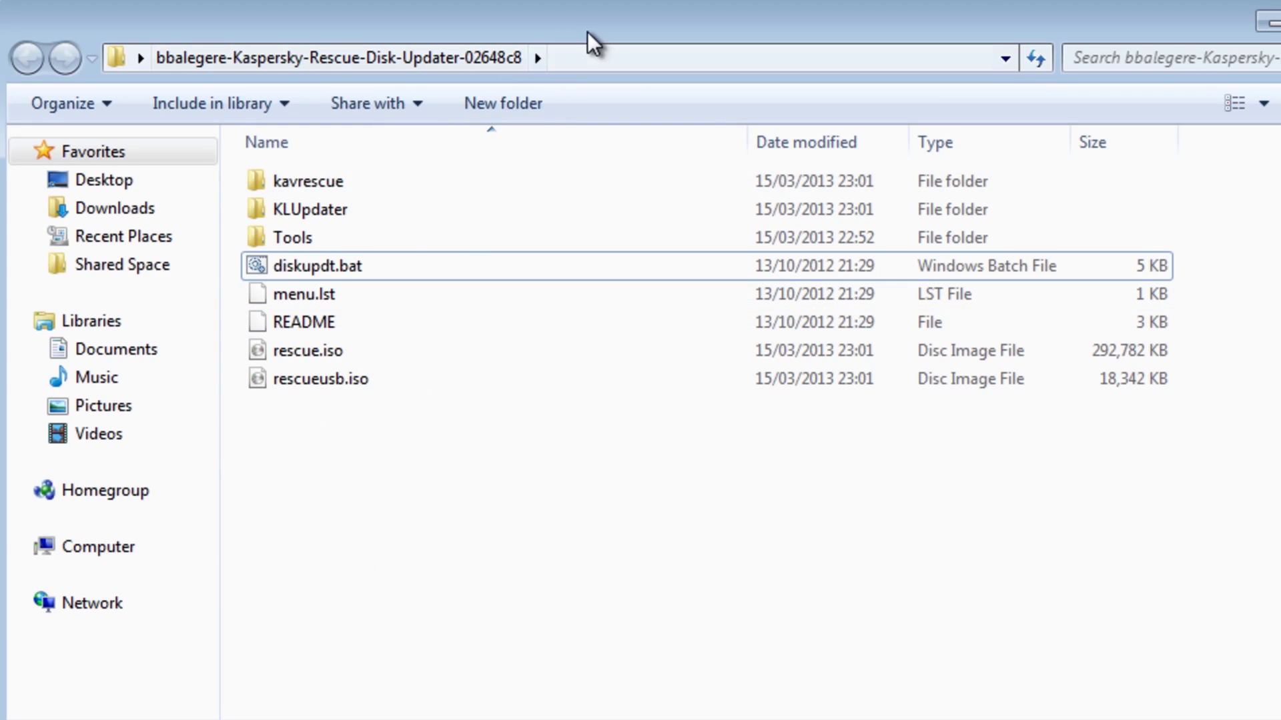
{"action": "left_click_drag", "start_coordinate": [587, 32], "coordinate": [371, 71]}
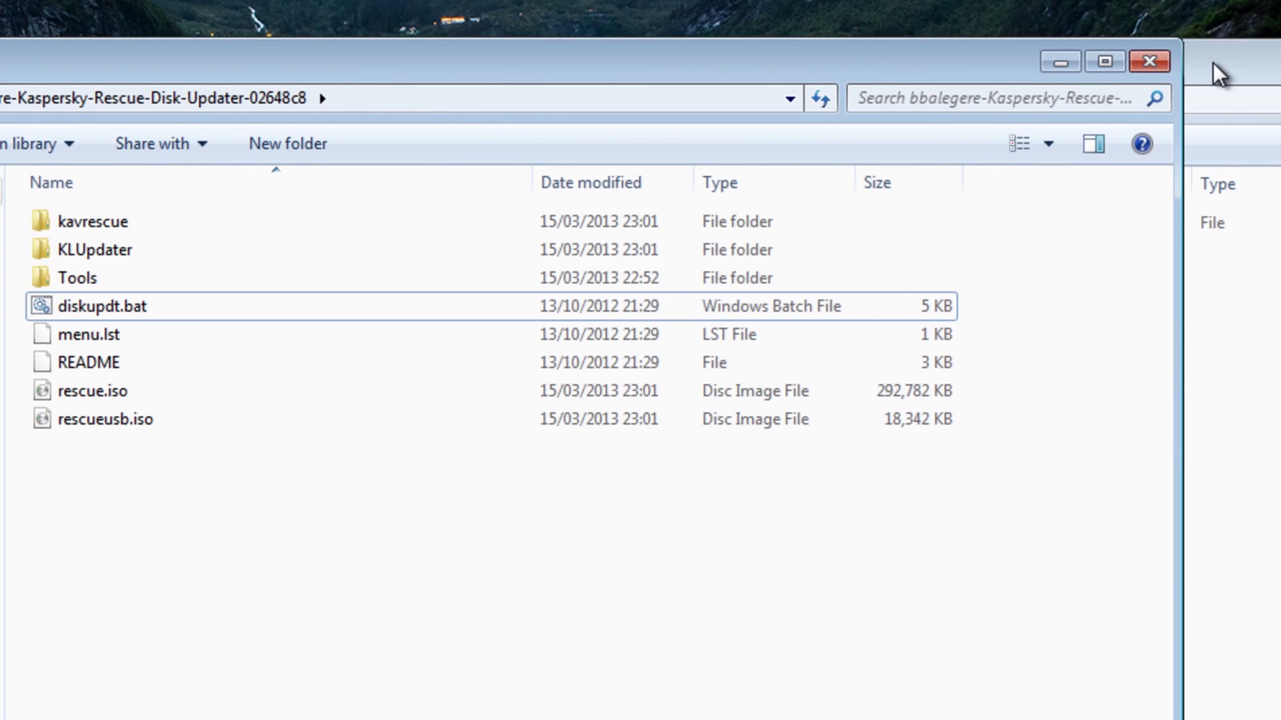
{"action": "left_click", "coordinate": [1258, 234]}
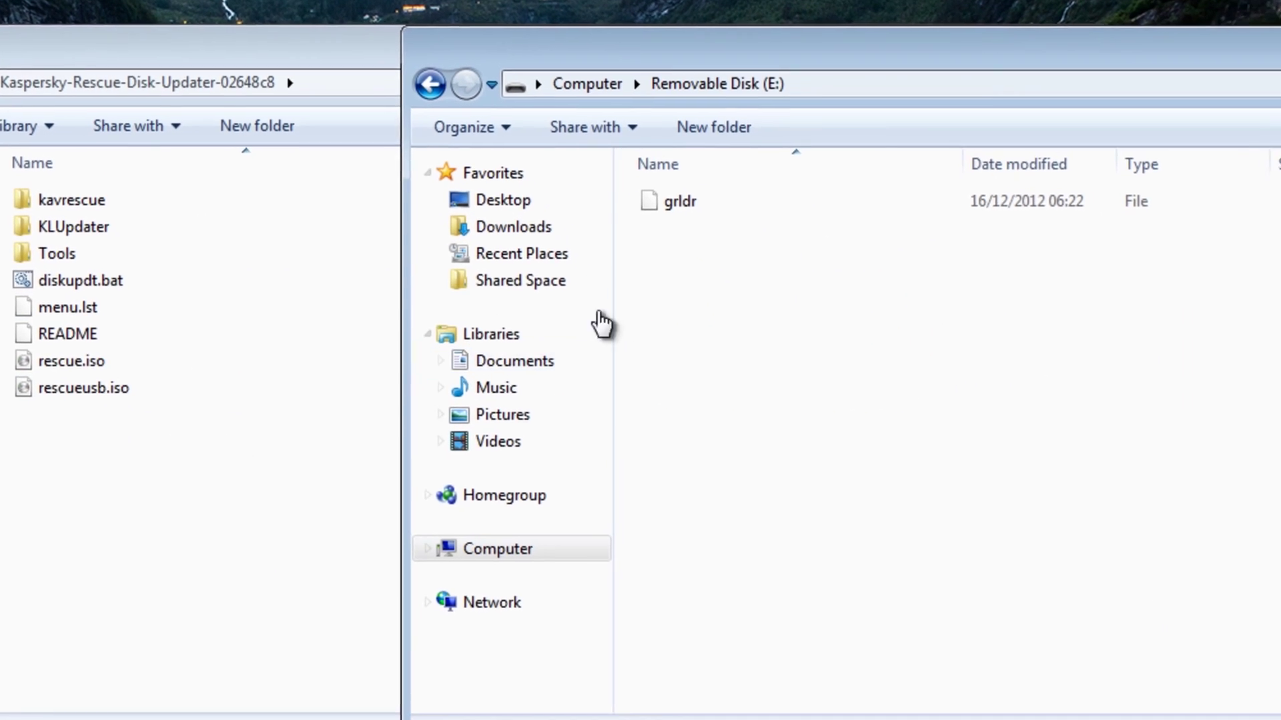
Make a new folder on E: beside grldr and name it rescue.
{"action": "right_click", "coordinate": [642, 253]}
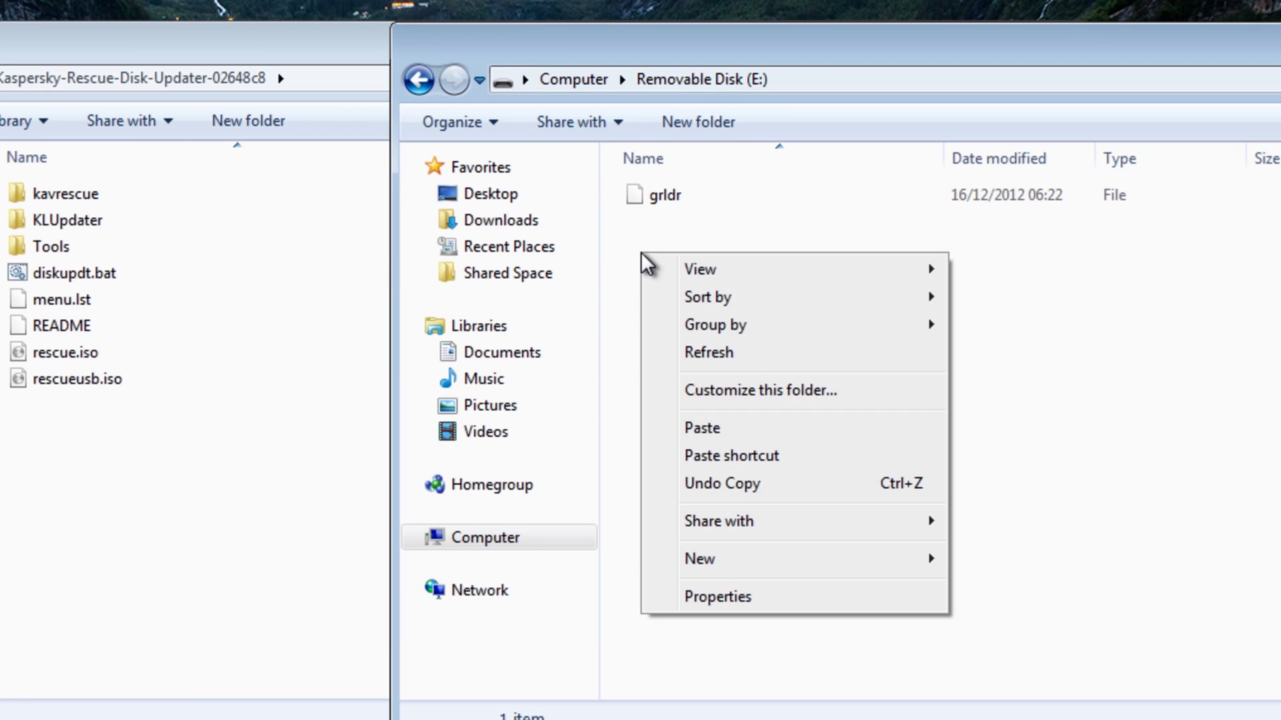
{"action": "mouse_move", "coordinate": [716, 559]}
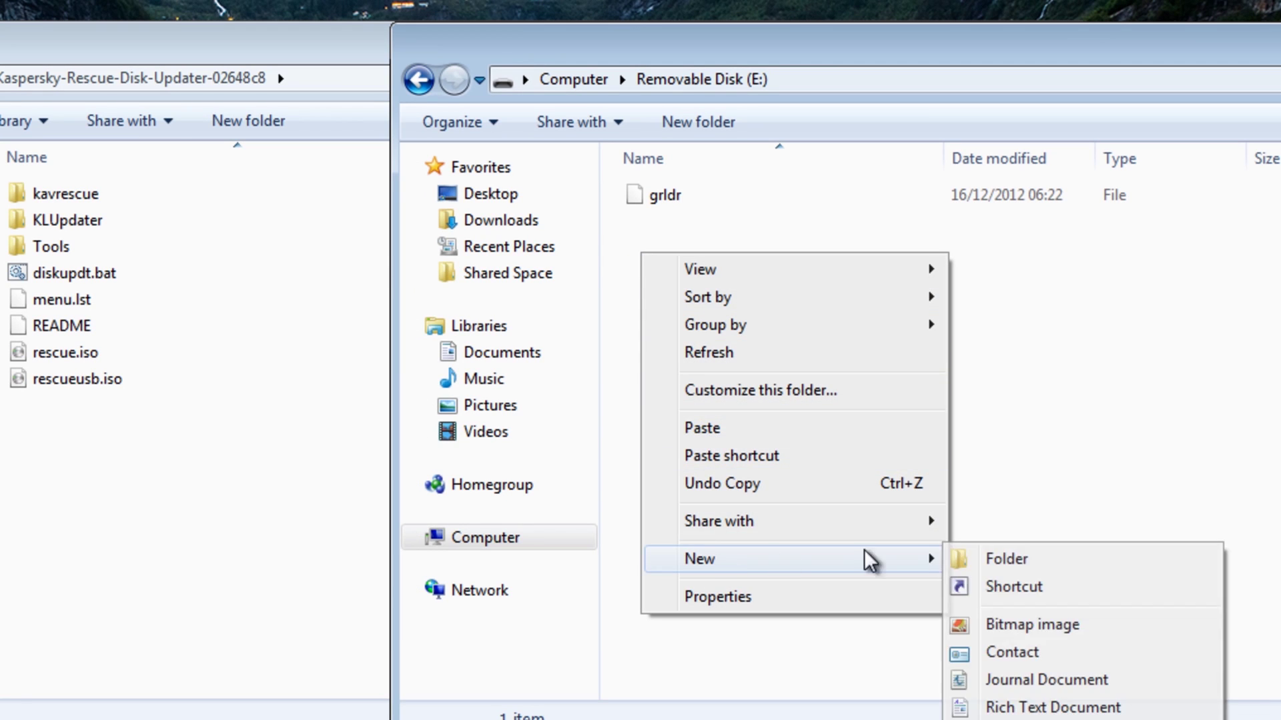
{"action": "left_click", "coordinate": [982, 558]}
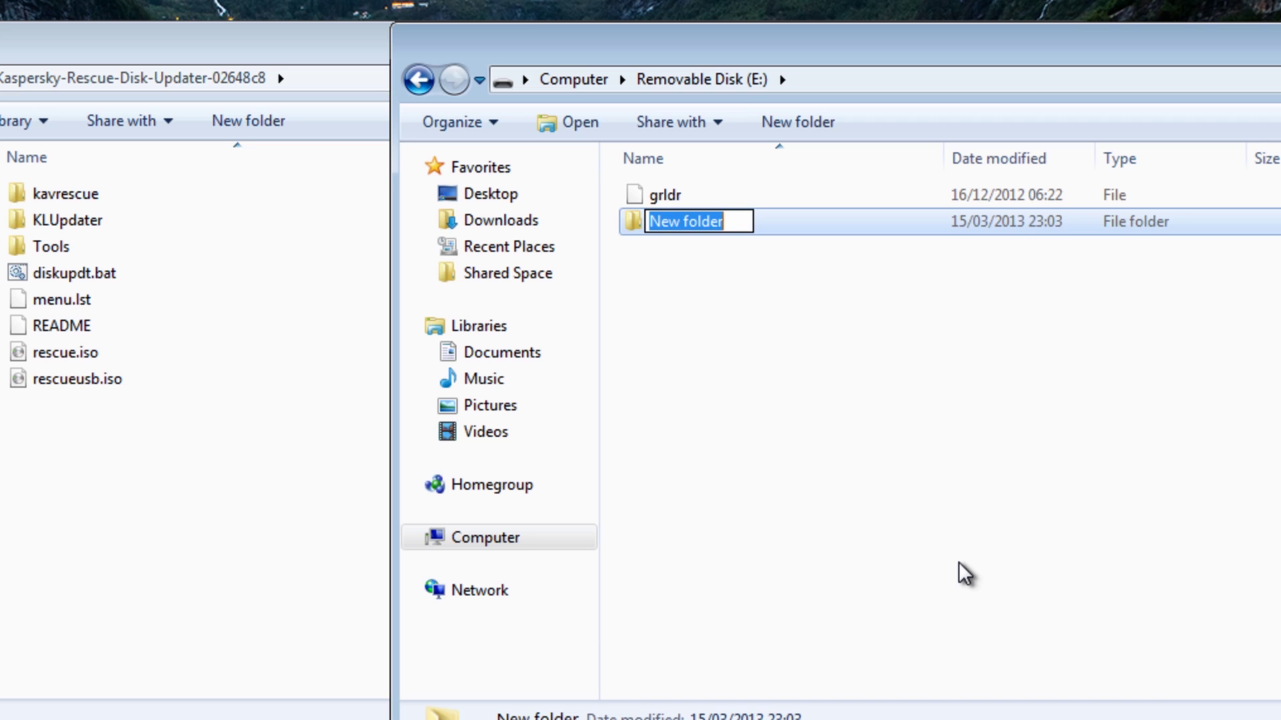
{"action": "type", "text": "rescue"}
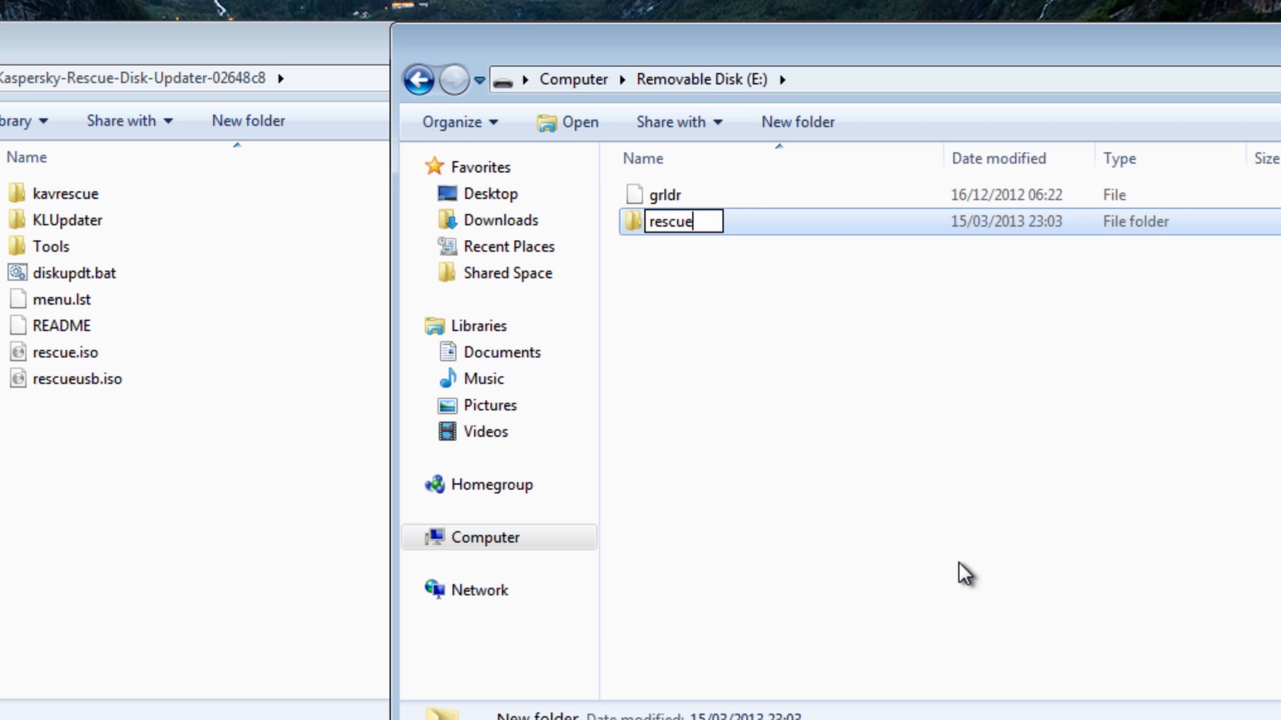
{"action": "left_click", "coordinate": [724, 434]}
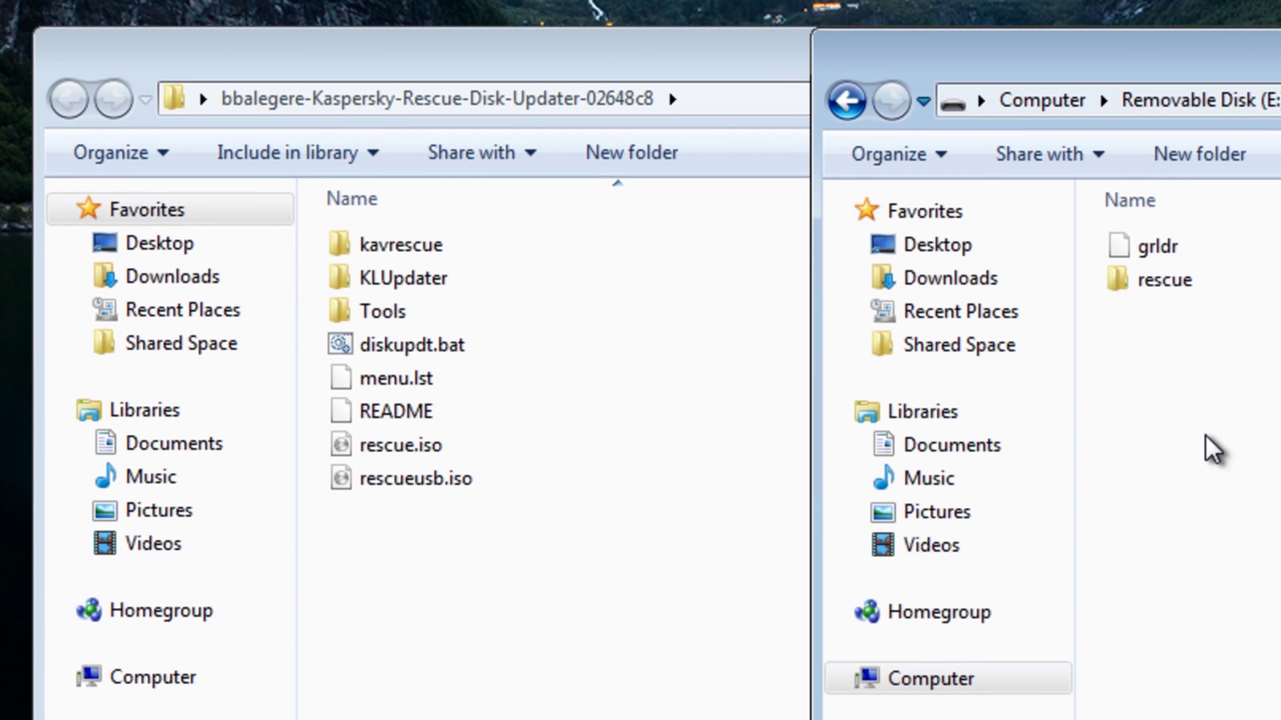
Drag rescue.iso and rescueusb.iso from the updater folder into E:\rescue.
{"action": "double_click", "coordinate": [1161, 282]}
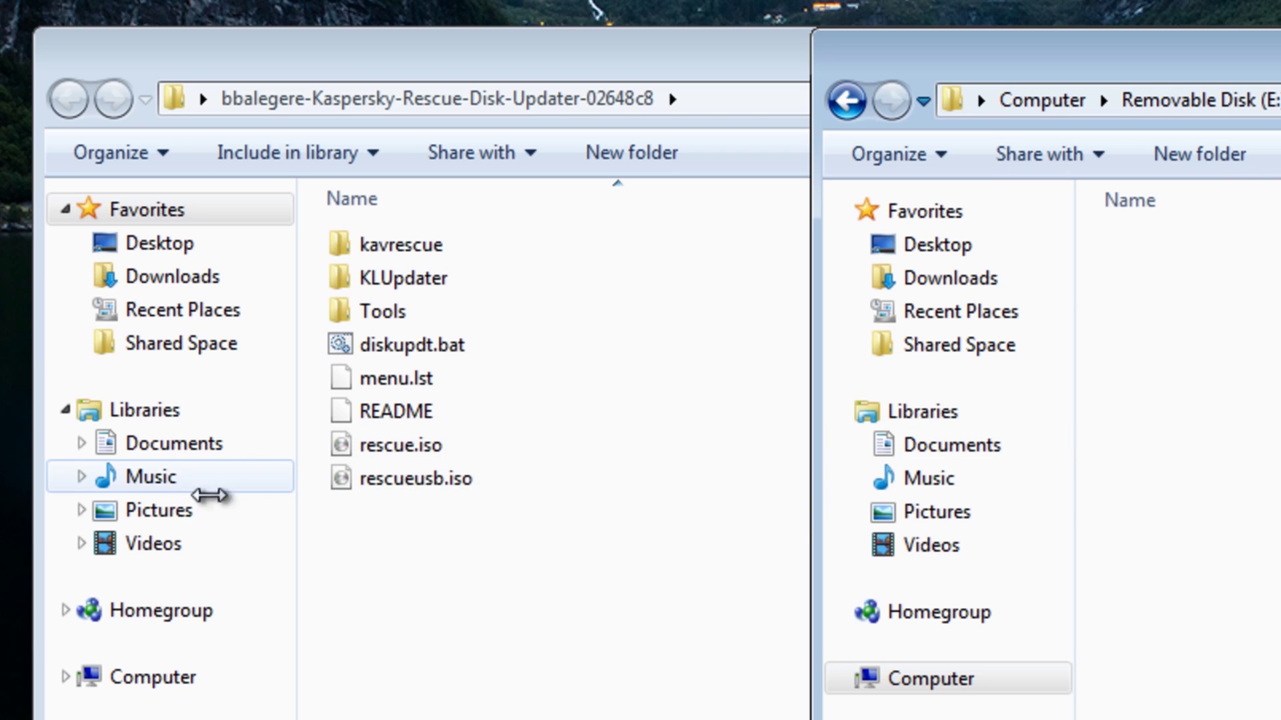
{"action": "left_click", "coordinate": [447, 451]}
{"action": "left_click", "coordinate": [420, 478], "text": "ctrl"}
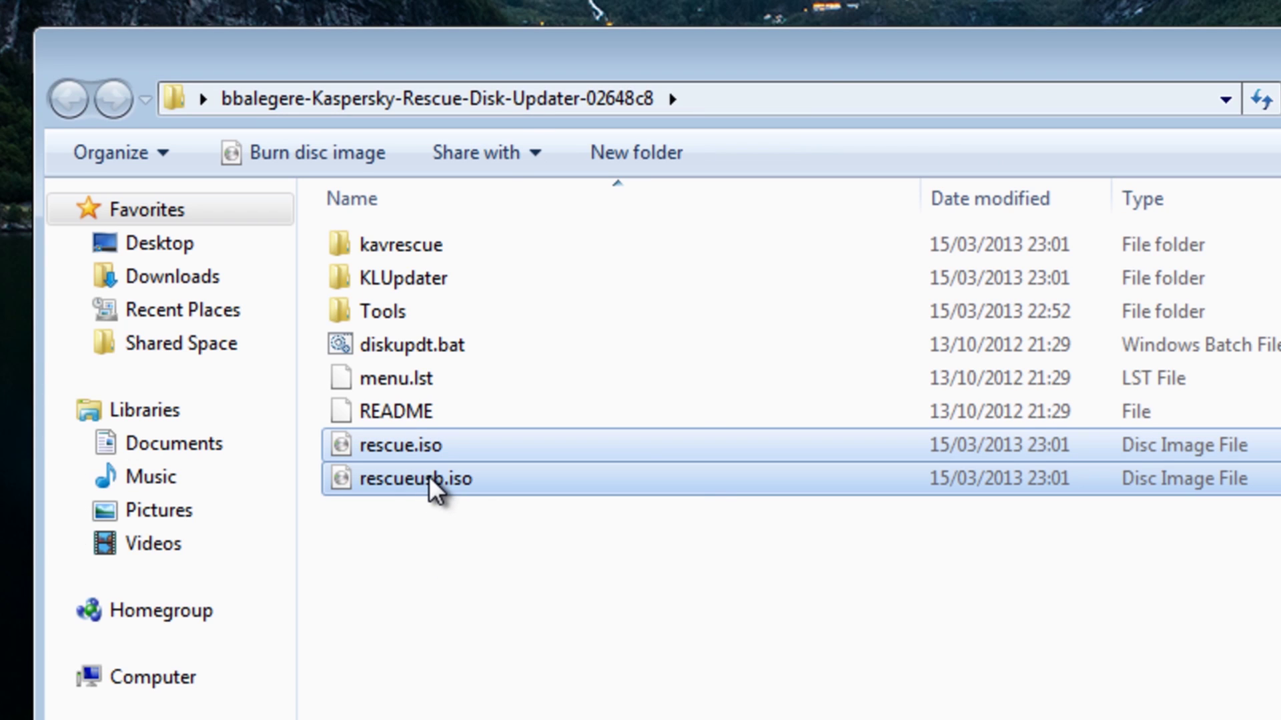
{"action": "left_click_drag", "start_coordinate": [429, 475], "coordinate": [1187, 550]}
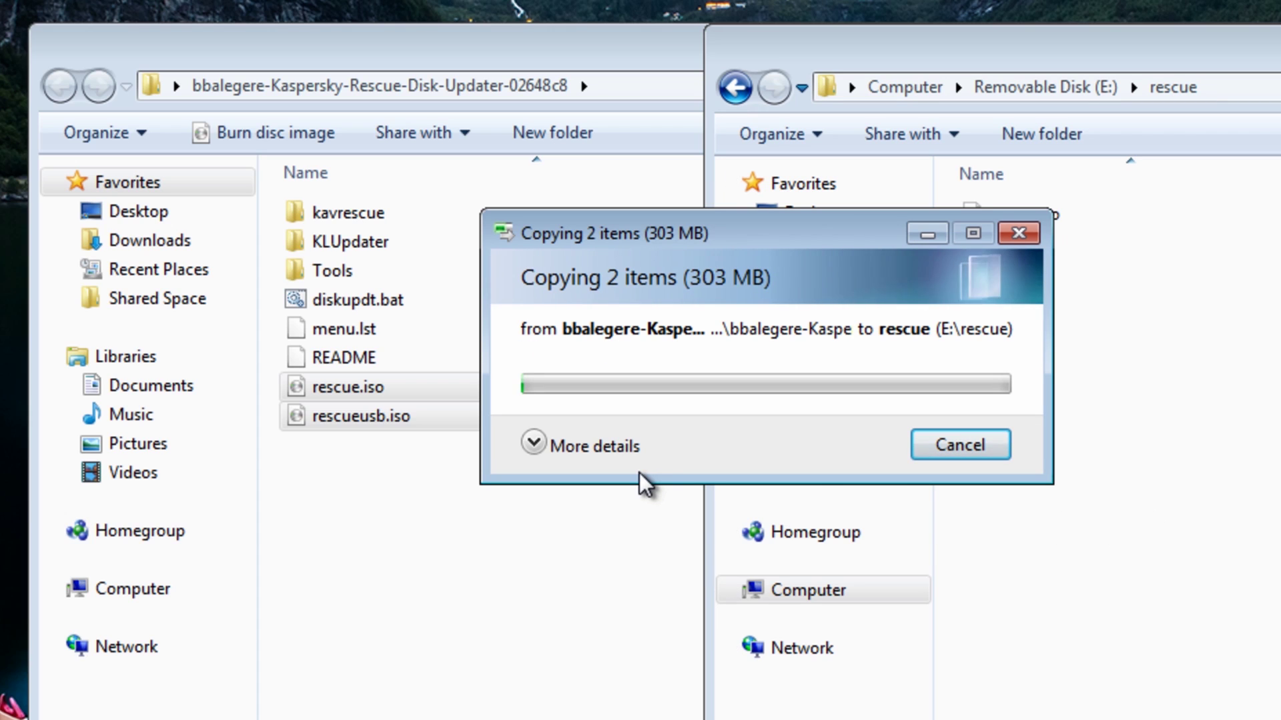
Return to the root of drive E: and select menu.lst in the updater folder.
{"action": "left_click", "coordinate": [358, 300]}
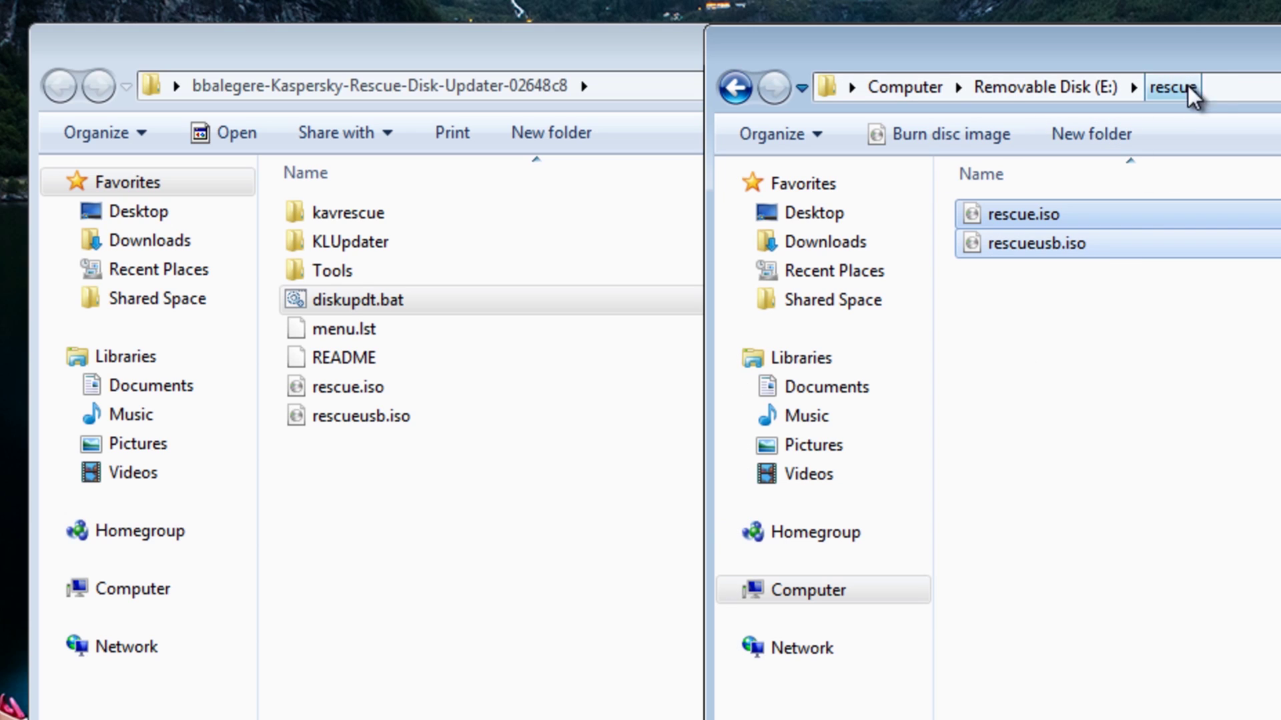
{"action": "left_click", "coordinate": [735, 86]}
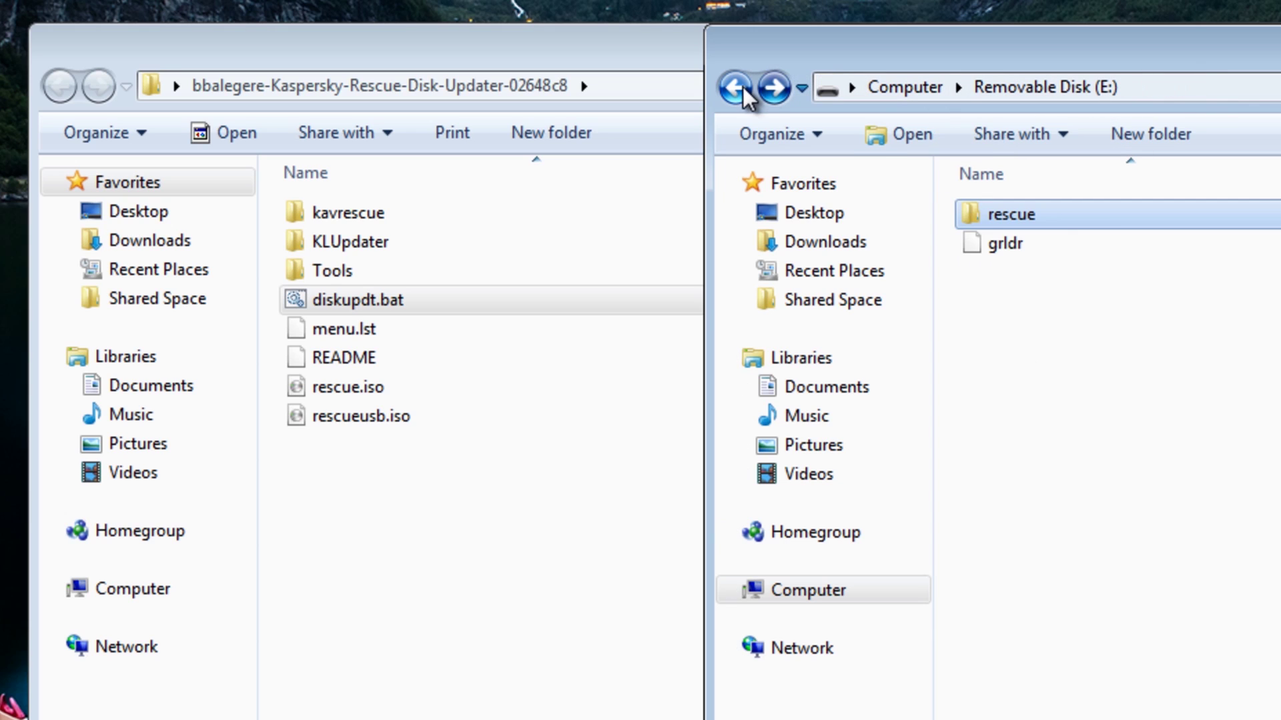
{"action": "left_click", "coordinate": [1015, 332]}
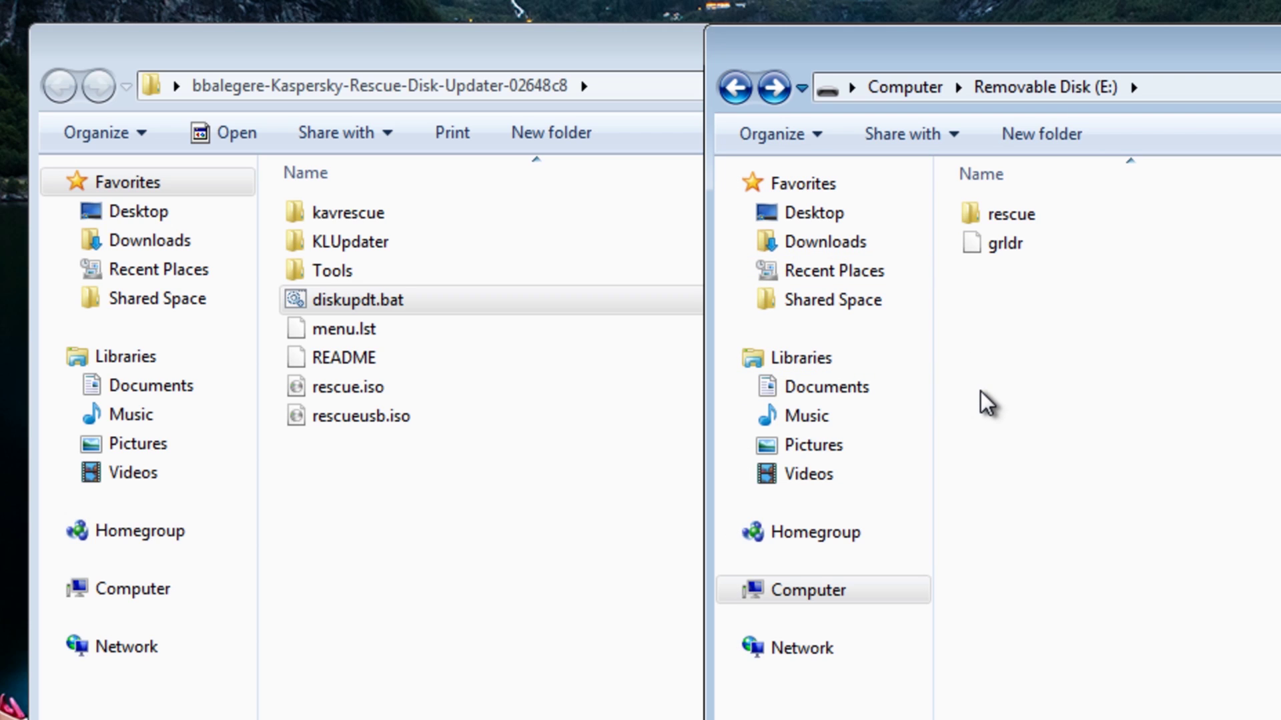
{"action": "left_click", "coordinate": [346, 332]}
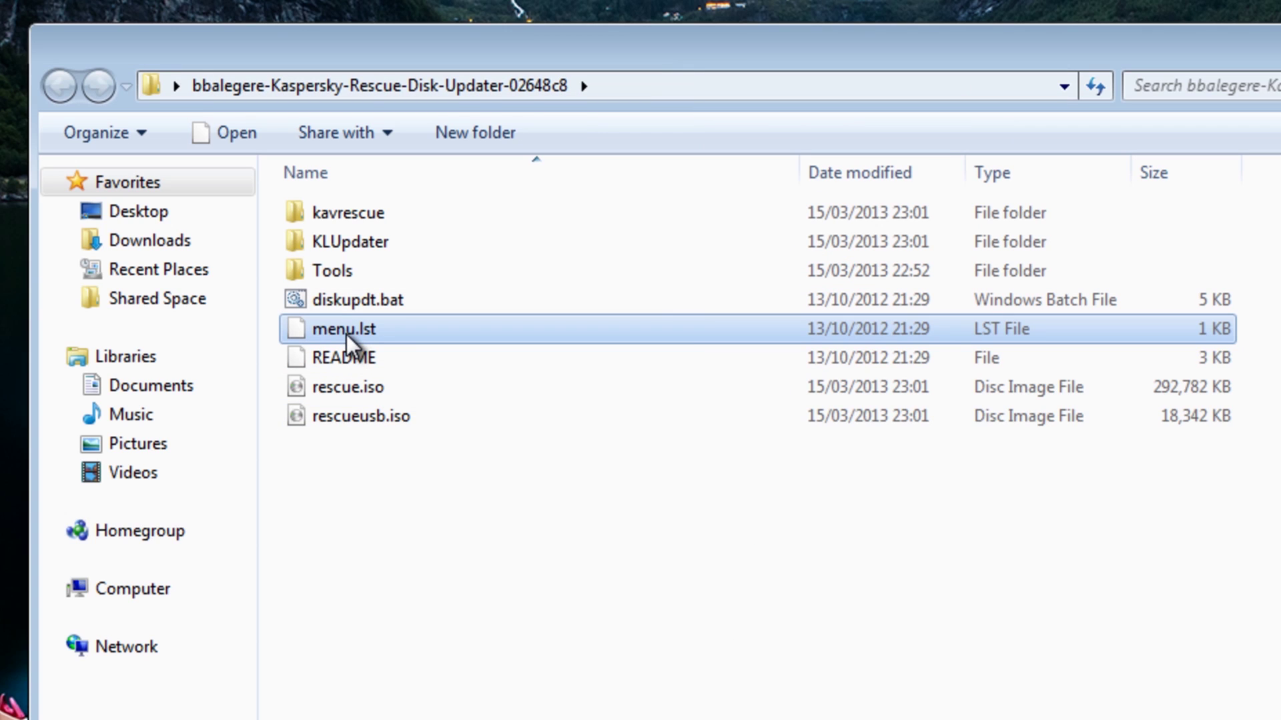
Copy menu.lst and paste it into the root of Removable Disk (E:).
{"action": "right_click", "coordinate": [346, 334]}
{"action": "left_click", "coordinate": [401, 654]}
{"action": "key", "text": "alt+Tab"}
{"action": "right_click", "coordinate": [1211, 401]}
{"action": "left_click", "coordinate": [1234, 587]}
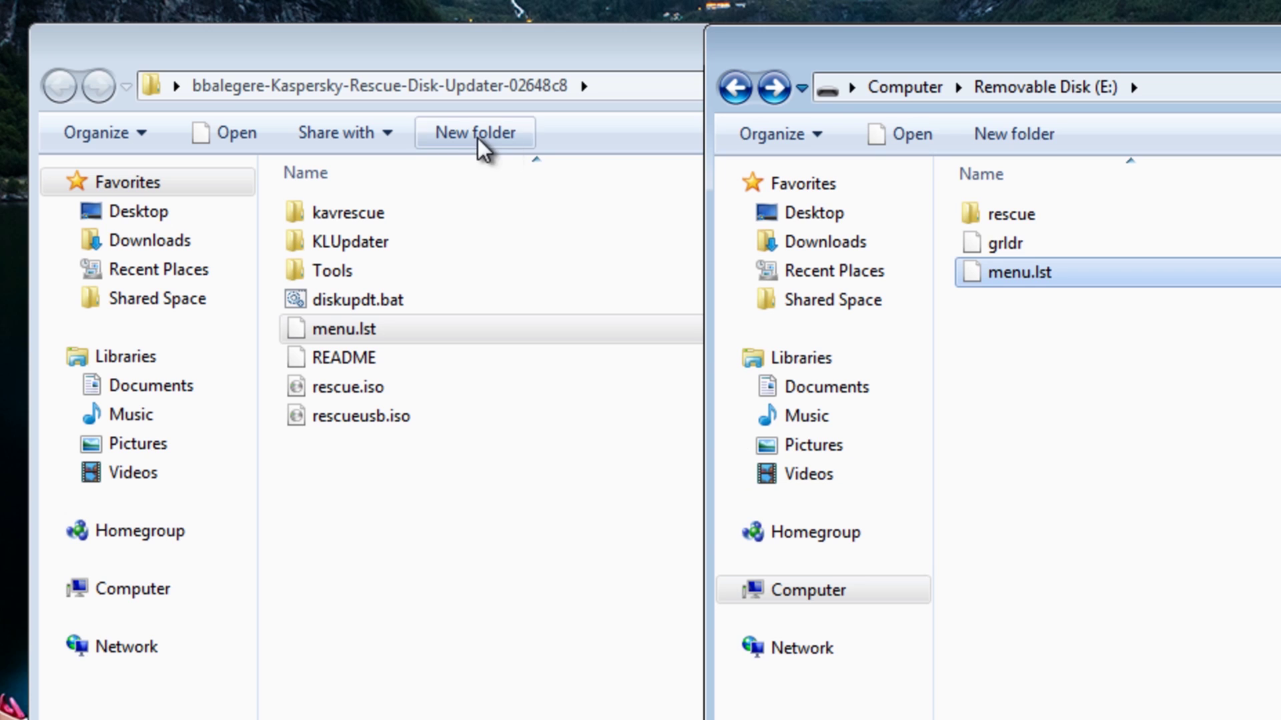
Close the updater folder window and the USB drive window.
{"action": "left_click", "coordinate": [614, 62]}
{"action": "key", "text": "alt+F4"}
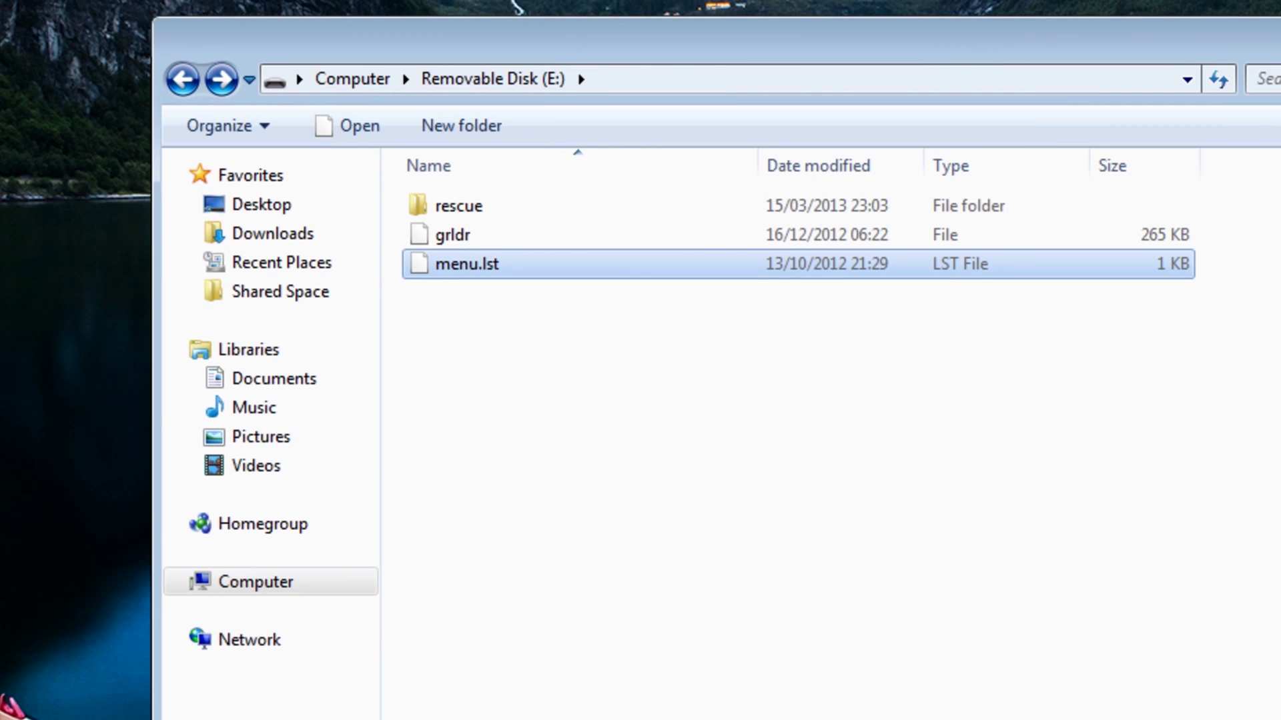
{"action": "key", "text": "alt+F4"}
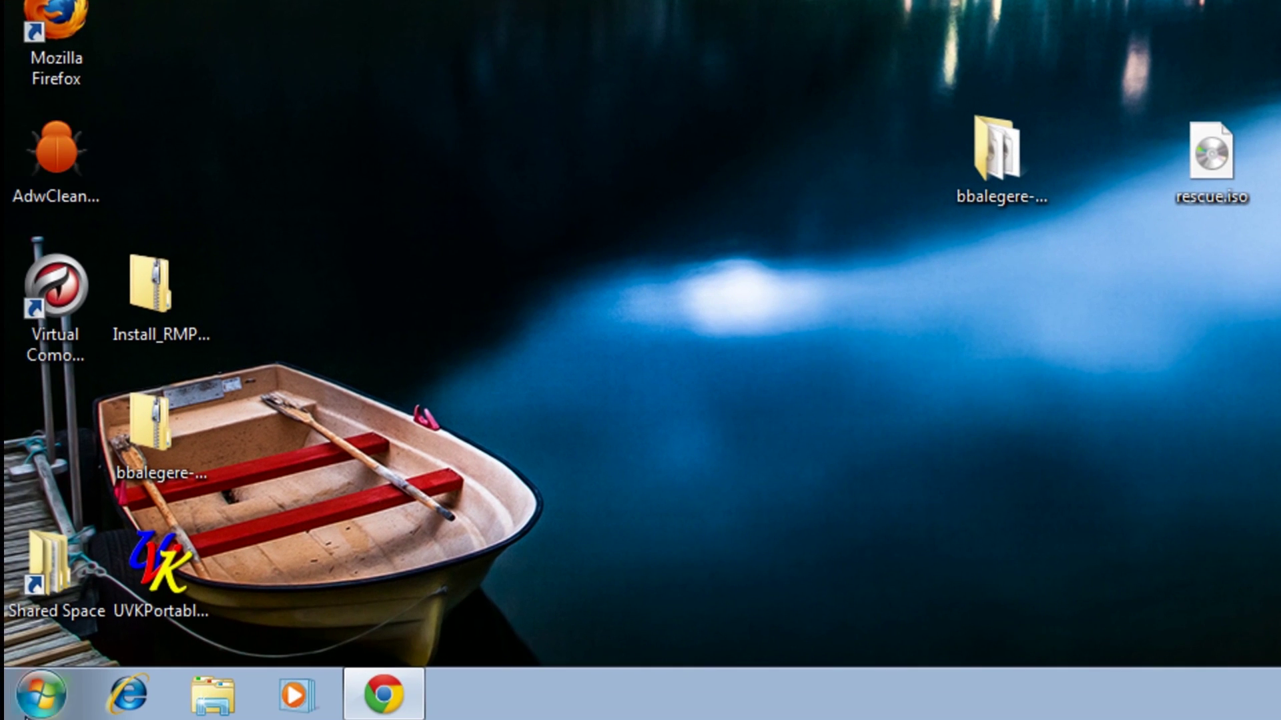
Open Removable Disk (E:) from Computer to check its contents.
{"action": "left_click", "coordinate": [41, 694]}
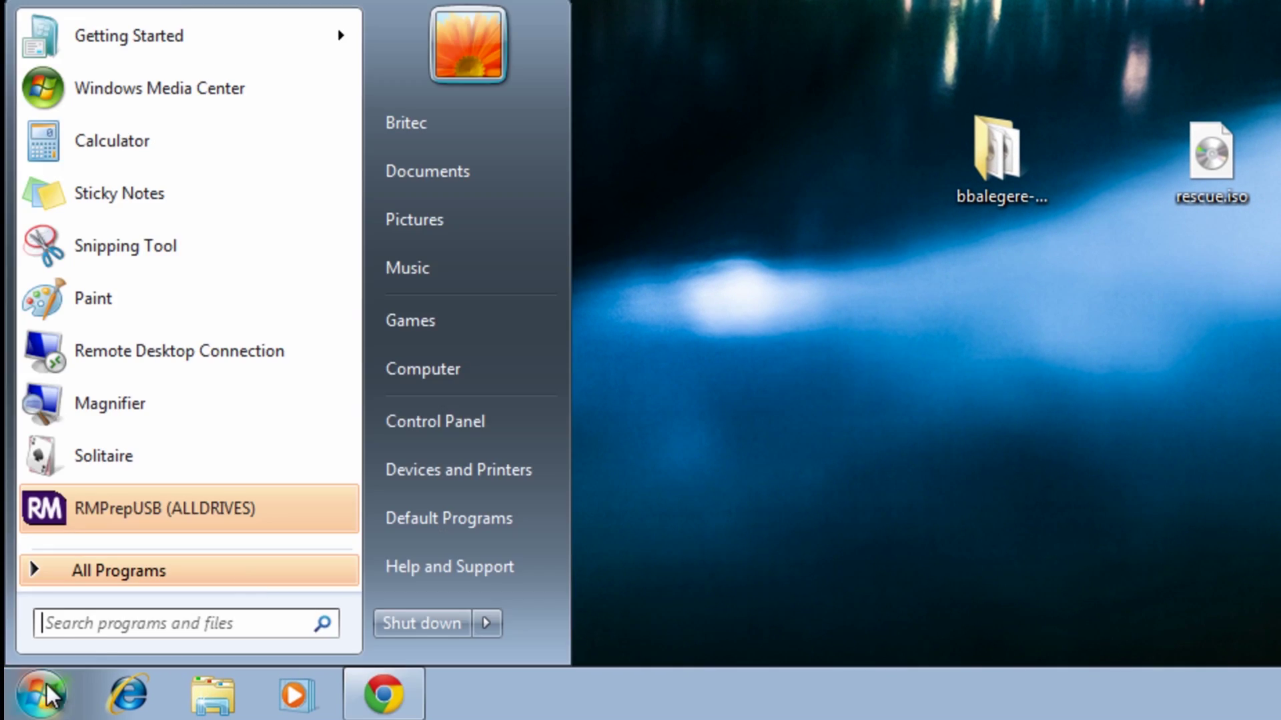
{"action": "left_click", "coordinate": [463, 389]}
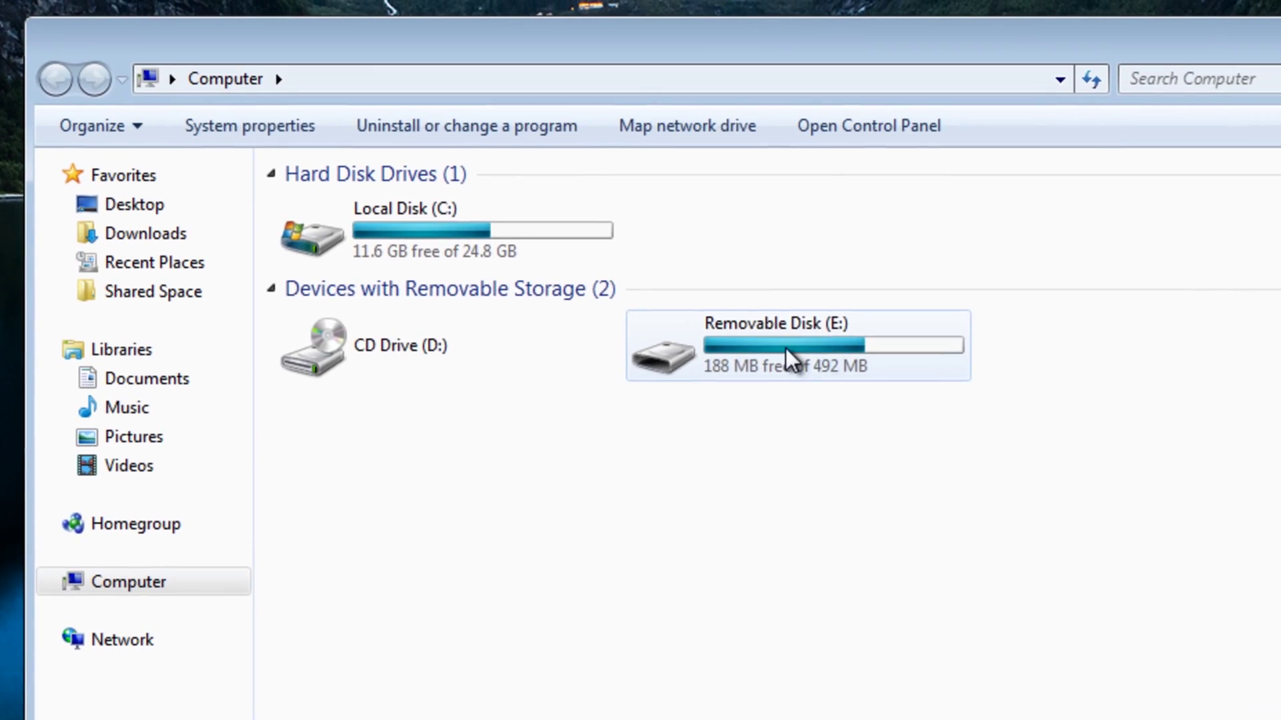
{"action": "double_click", "coordinate": [782, 348]}
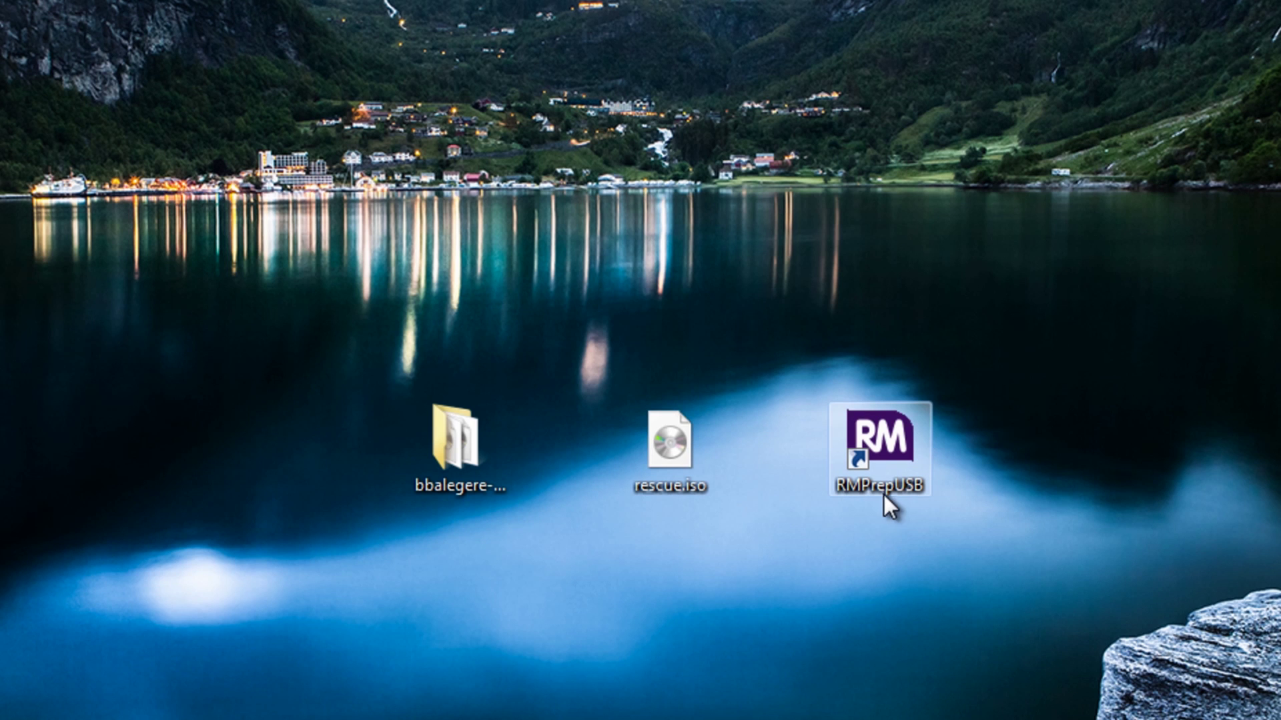
Relaunch RMPrepUSB and start 'Test using QEMU Emulator' on drive E:.
{"action": "double_click", "coordinate": [896, 448]}
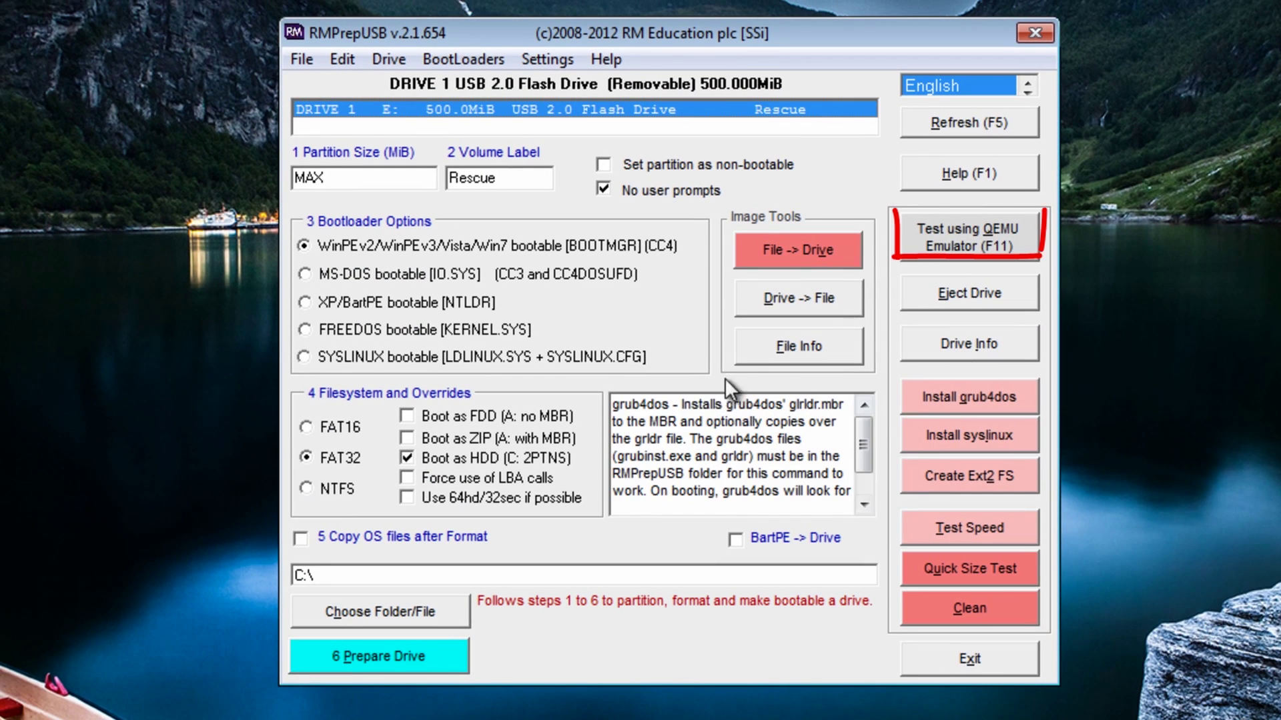
{"action": "mouse_move", "coordinate": [946, 238]}
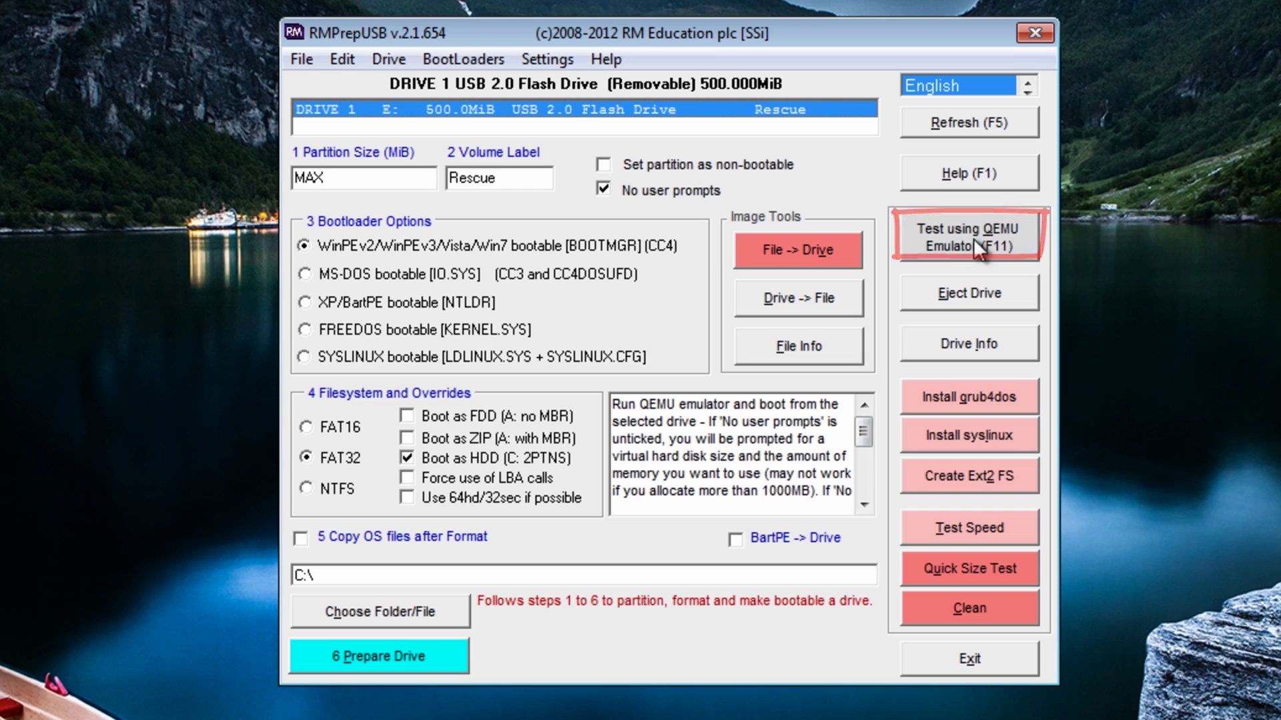
{"action": "left_click", "coordinate": [982, 238]}
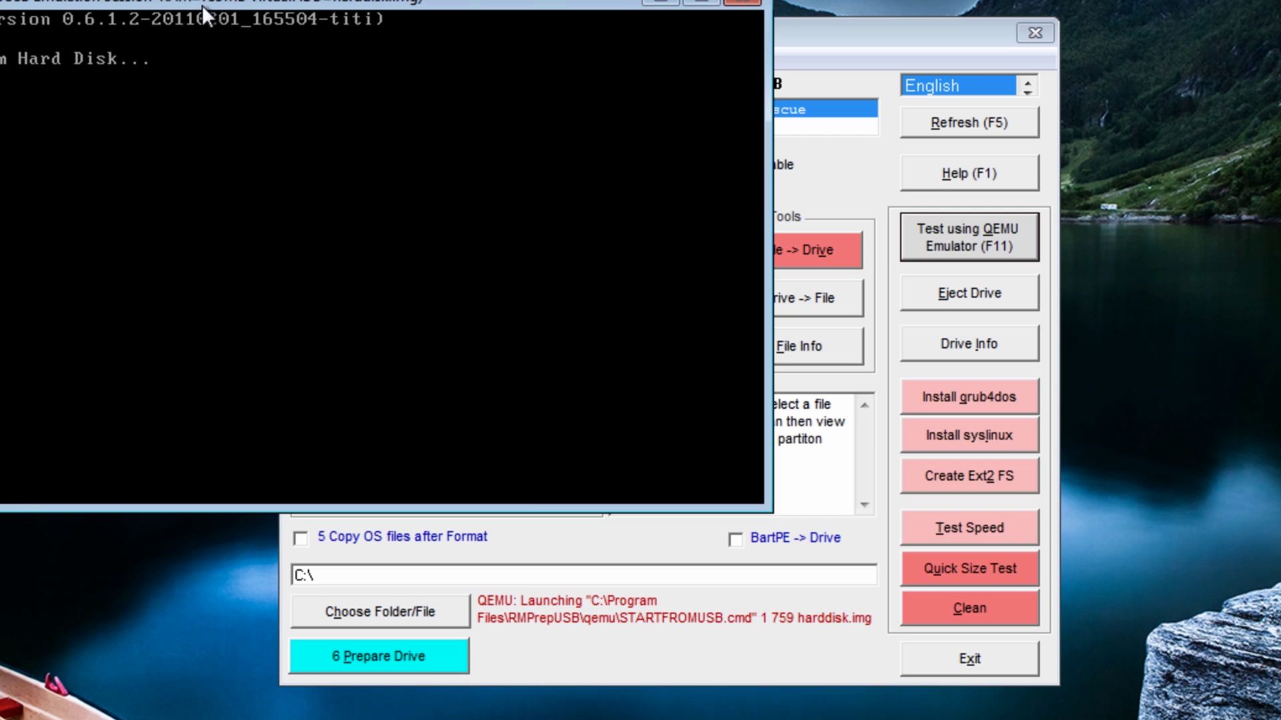
Boot the Kaspersky Rescue Disk 10 menu entry in QEMU, check its splash screen, then exit QEMU.
{"action": "left_click_drag", "start_coordinate": [203, 8], "coordinate": [571, 118]}
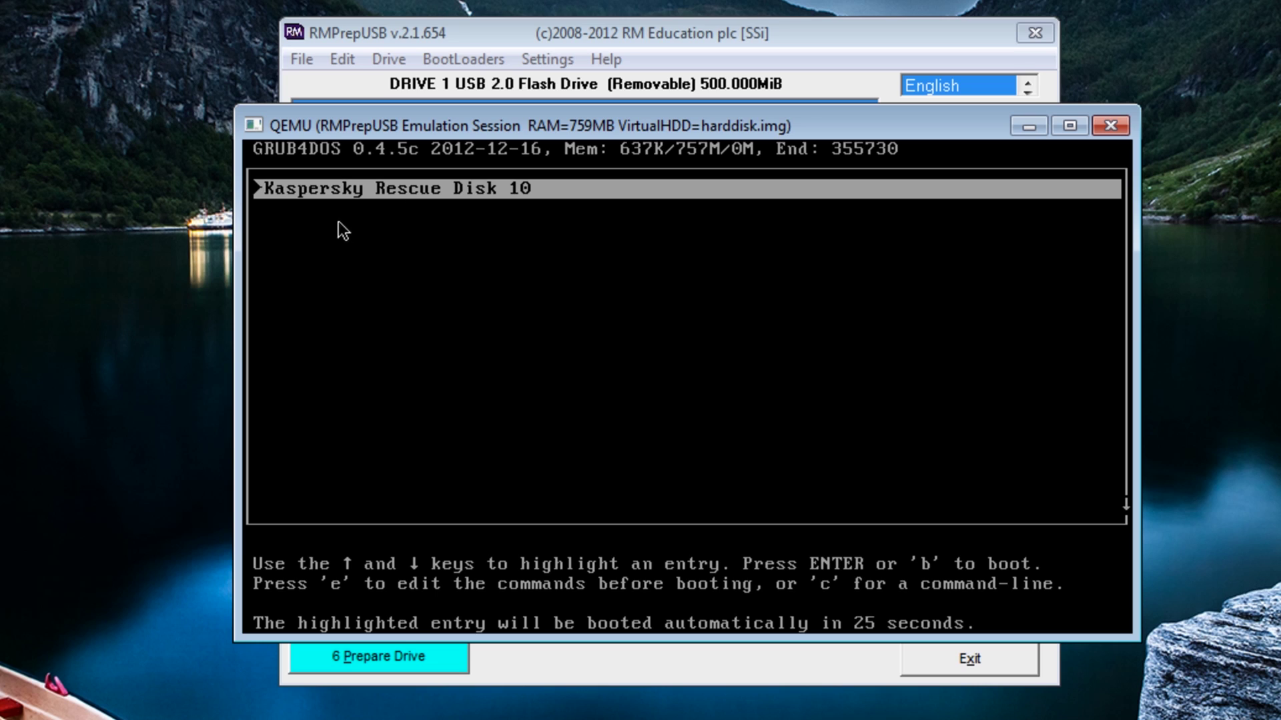
{"action": "key", "text": "Return"}
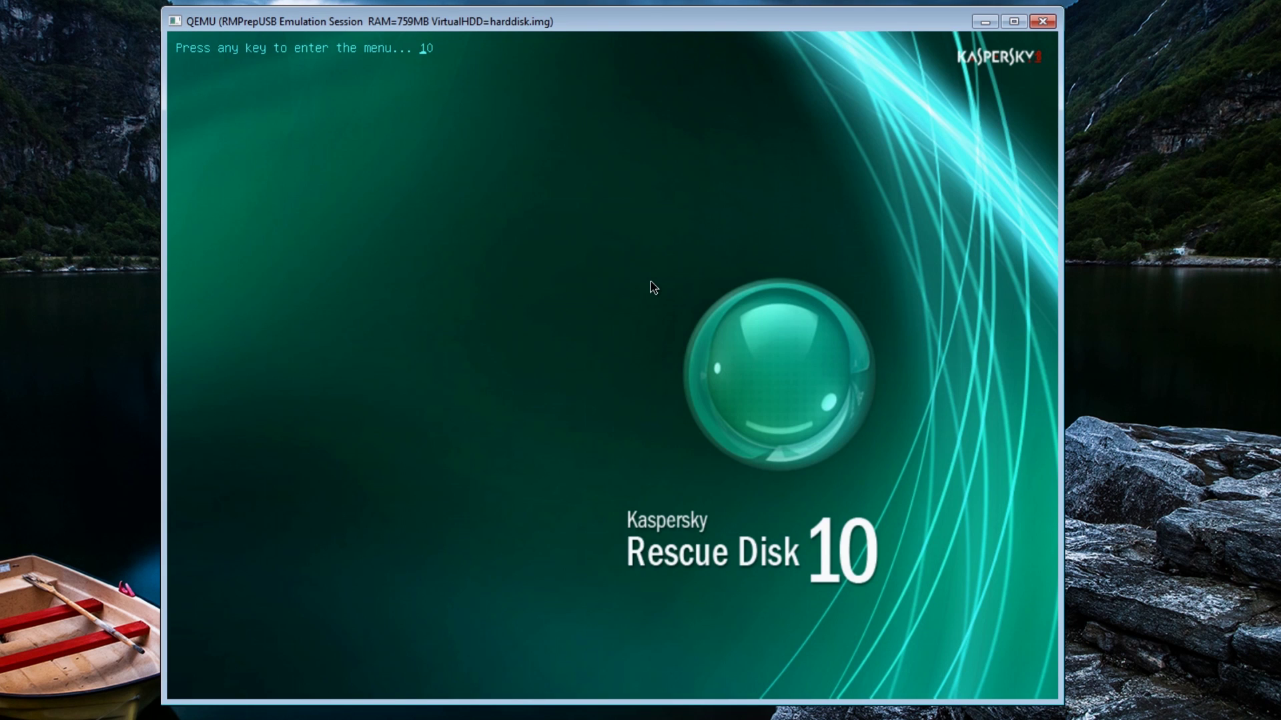
{"action": "left_click", "coordinate": [1043, 23]}
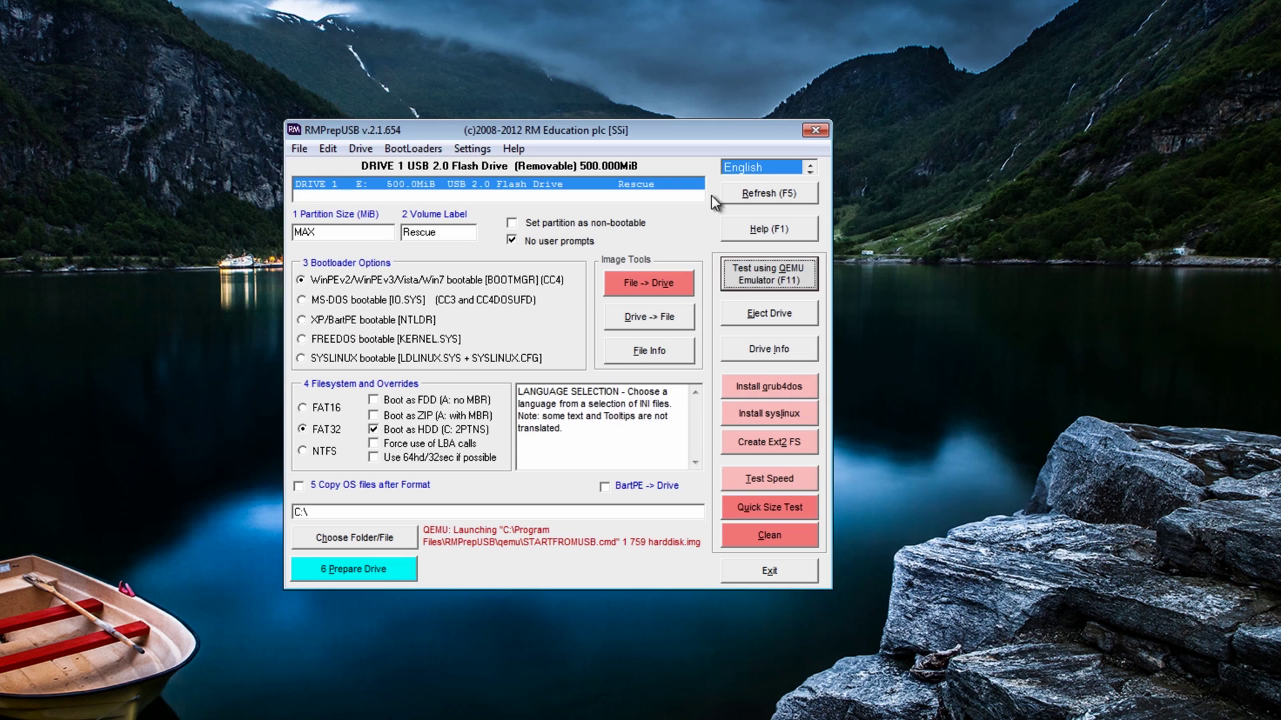
Close the RMPrepUSB window, leaving just the Windows desktop.
{"action": "left_click", "coordinate": [816, 130]}
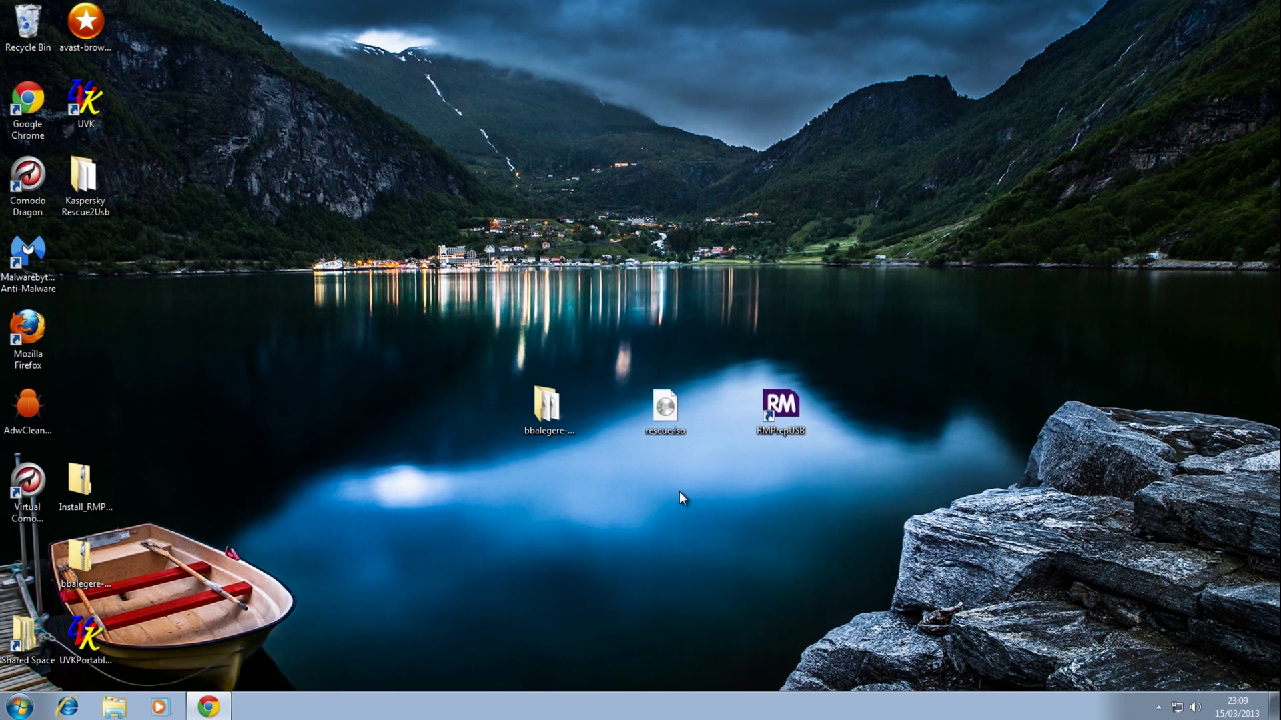